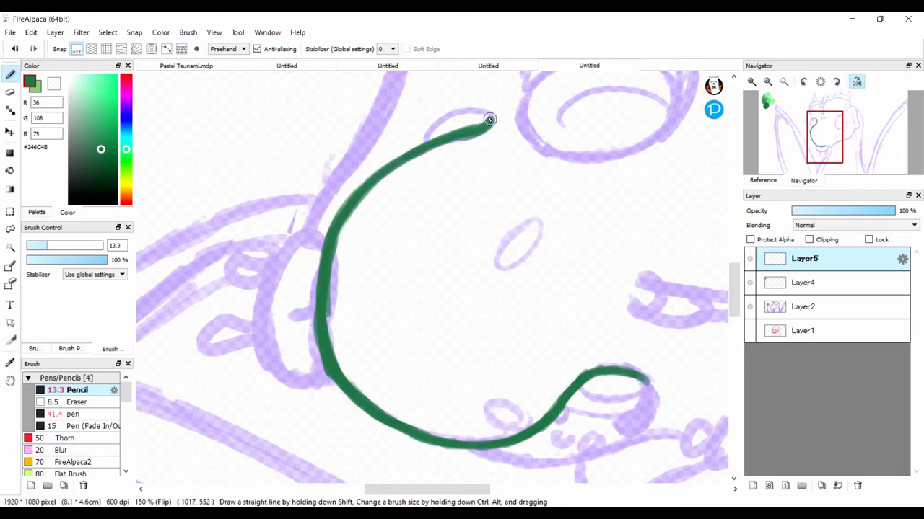
click(820, 82)
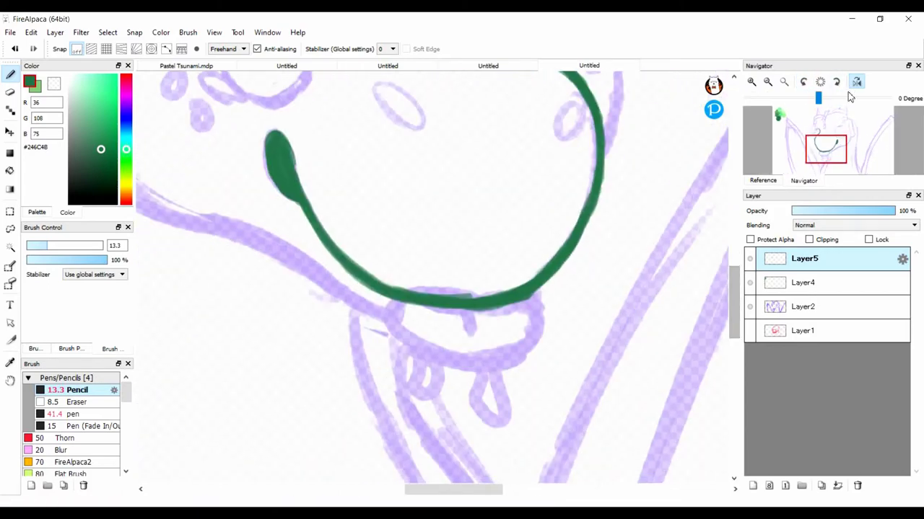
click(857, 81)
drag(437, 175, 486, 131)
scroll(488, 199, up, 1)
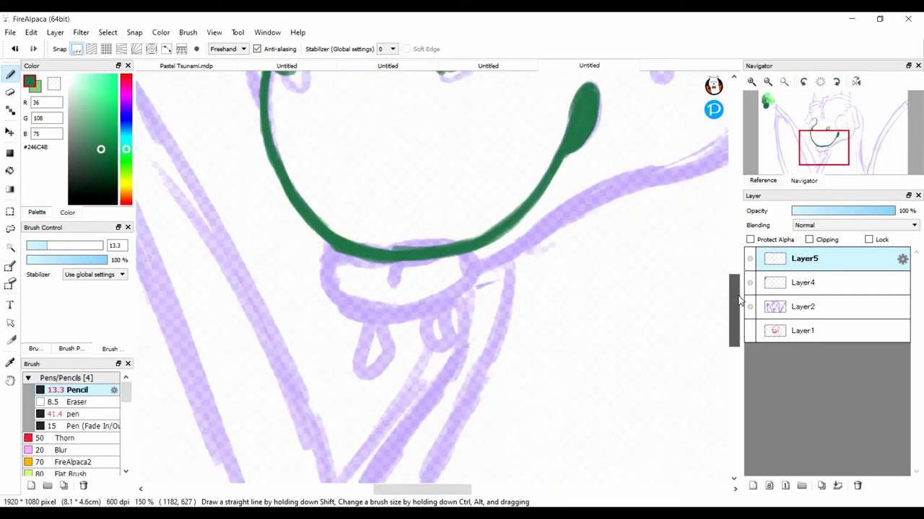
mouse_move(285, 256)
mouse_down()
mouse_move(440, 212)
mouse_move(460, 221)
mouse_move(353, 224)
mouse_move(339, 325)
mouse_move(498, 217)
mouse_move(404, 325)
mouse_up()
click(14, 48)
click(767, 82)
click(752, 81)
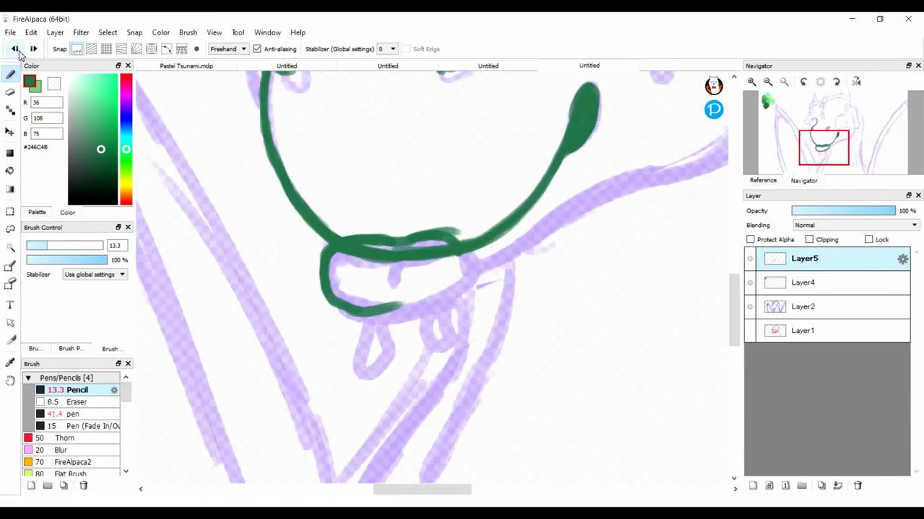
key(ctrl+z)
key(ctrl+z)
key(ctrl+z)
With the Pencil at size 7.9, ink the nostril and the larger eye, including its lower lash and curved upper lid
scroll(562, 233, down, 1)
mouse_move(560, 263)
mouse_down()
mouse_move(570, 162)
mouse_move(583, 136)
mouse_move(309, 313)
mouse_up()
scroll(452, 229, right, 3)
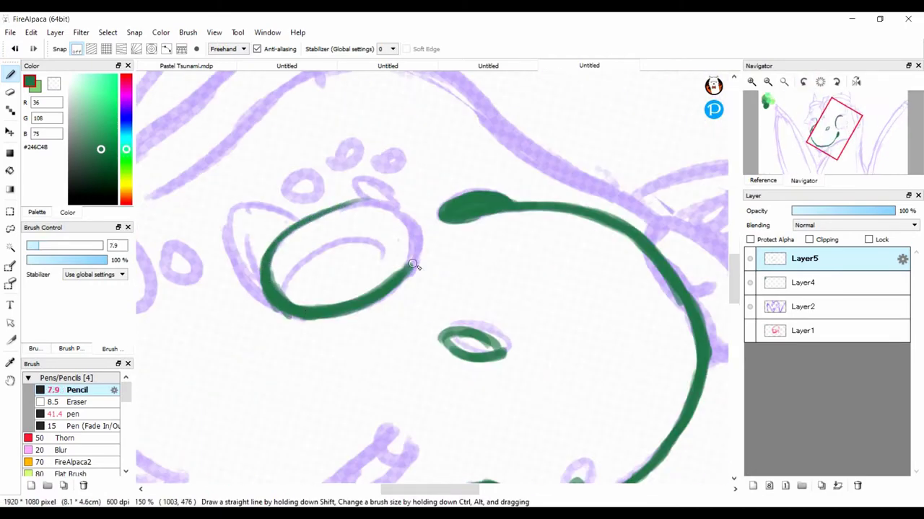
drag(412, 265, 453, 216)
mouse_move(454, 261)
mouse_down()
mouse_move(468, 307)
mouse_move(455, 231)
mouse_move(432, 187)
mouse_up()
mouse_move(470, 179)
mouse_down()
mouse_move(481, 174)
mouse_move(324, 200)
mouse_up()
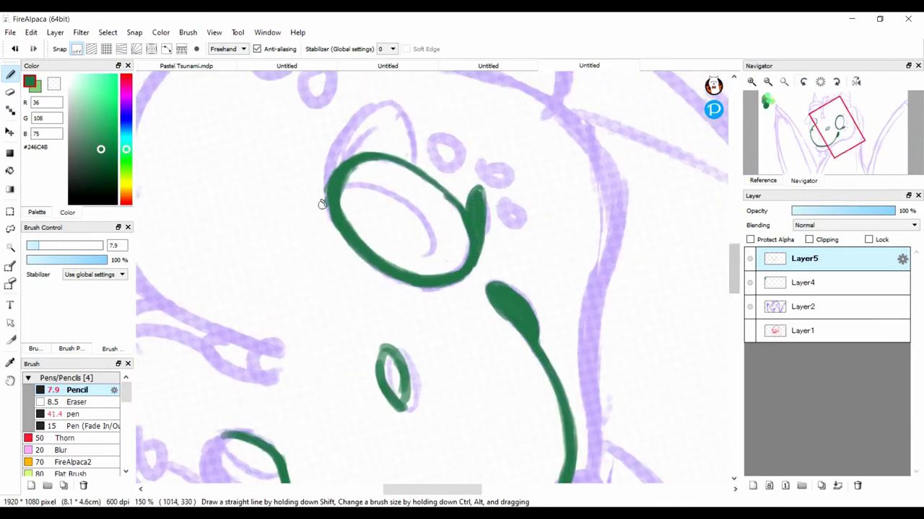
mouse_move(333, 245)
mouse_down()
mouse_move(330, 108)
mouse_move(415, 101)
mouse_up()
click(836, 82)
drag(462, 489, 449, 489)
Ink the smaller eye's outline and lashes, plus the face contour beside it, with the Pencil at size 9
drag(280, 199, 233, 177)
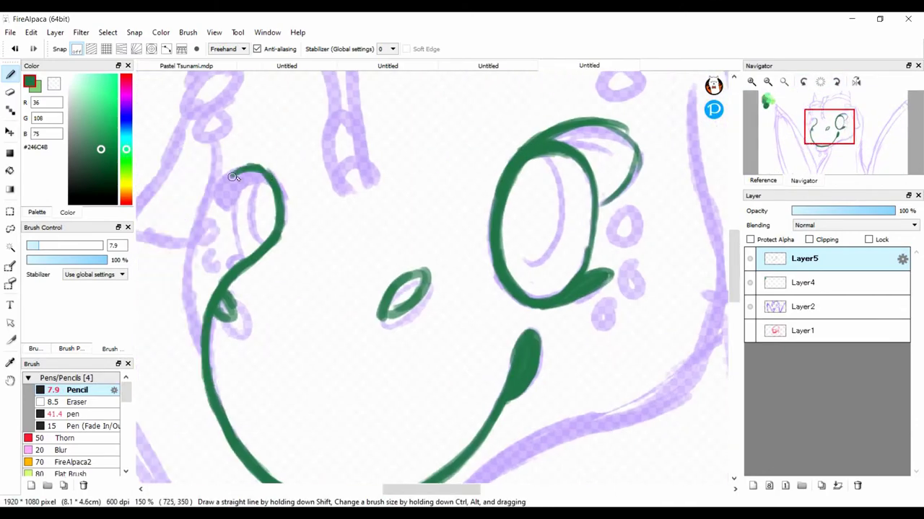
mouse_move(226, 228)
mouse_down()
mouse_move(248, 245)
mouse_move(249, 285)
mouse_up()
mouse_move(242, 274)
mouse_down()
mouse_move(321, 313)
mouse_move(240, 263)
mouse_move(249, 291)
mouse_move(324, 176)
mouse_up()
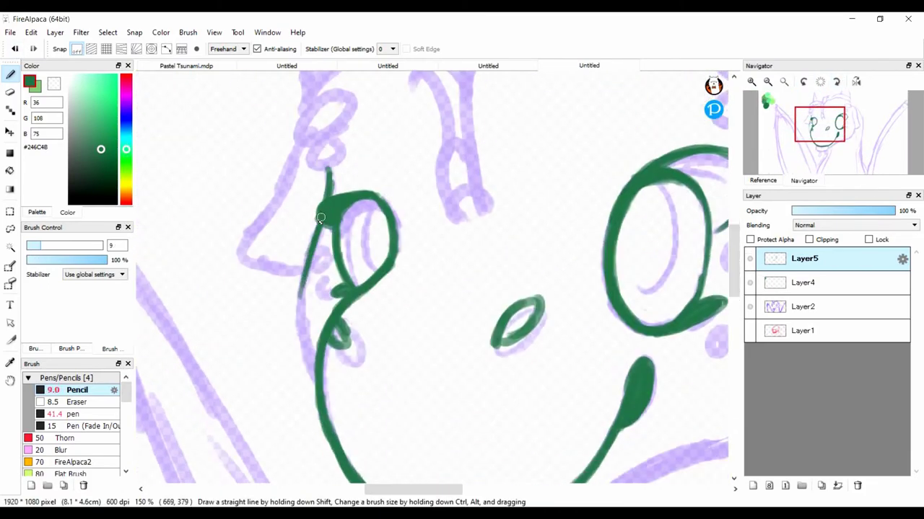
Ink the far cheek contour beside the larger eye and carry it along the jaw toward the chin, using brush size 11
scroll(388, 441, down, 2)
mouse_move(616, 111)
mouse_down()
mouse_move(628, 195)
mouse_move(585, 217)
mouse_move(555, 194)
mouse_up()
key(h)
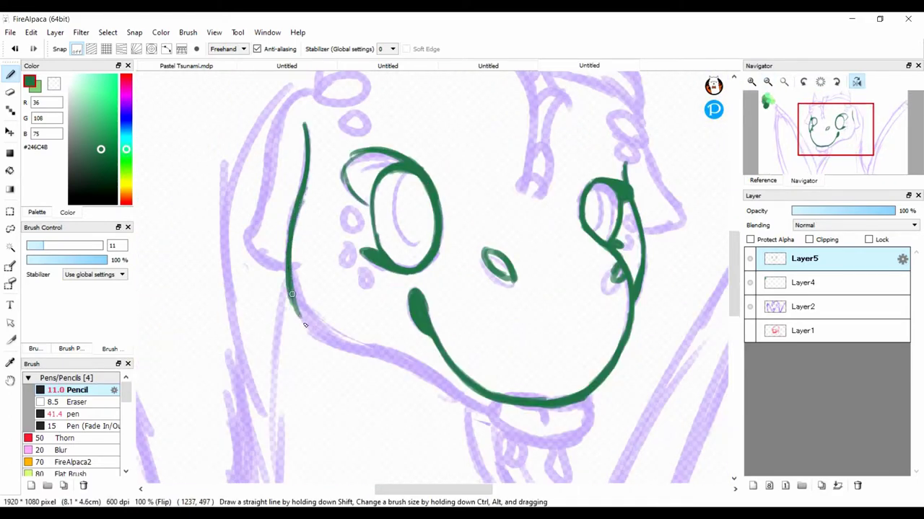
drag(292, 295, 327, 212)
drag(336, 248, 346, 397)
key(h)
Ink the lower jaw beneath the smile with its center line and small hanging drops, using brush size 12.2
drag(342, 260, 285, 297)
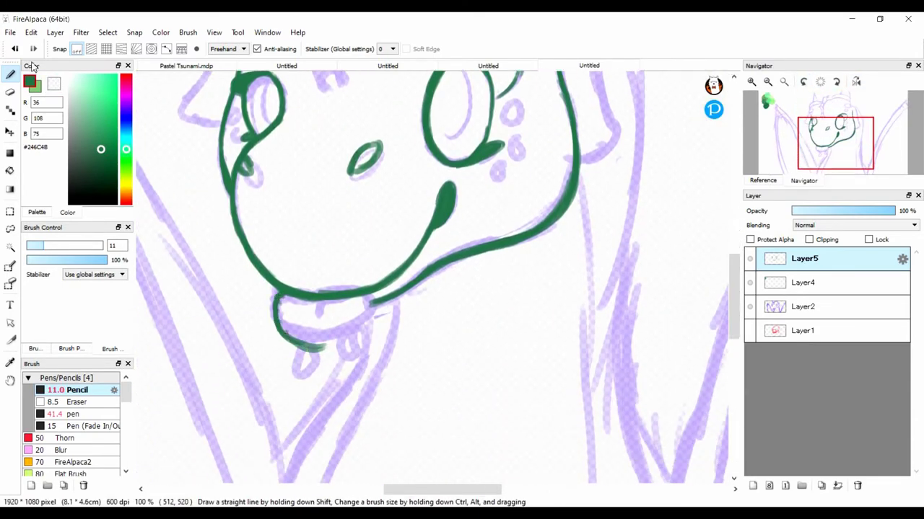
drag(505, 109, 624, 135)
mouse_move(426, 184)
mouse_down()
mouse_move(437, 211)
mouse_move(432, 127)
mouse_up()
drag(431, 177, 387, 308)
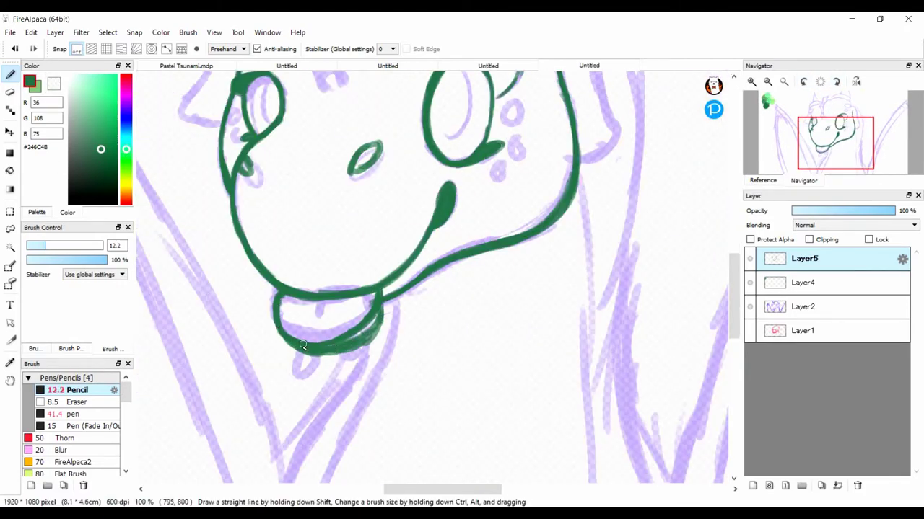
scroll(311, 273, down, 1)
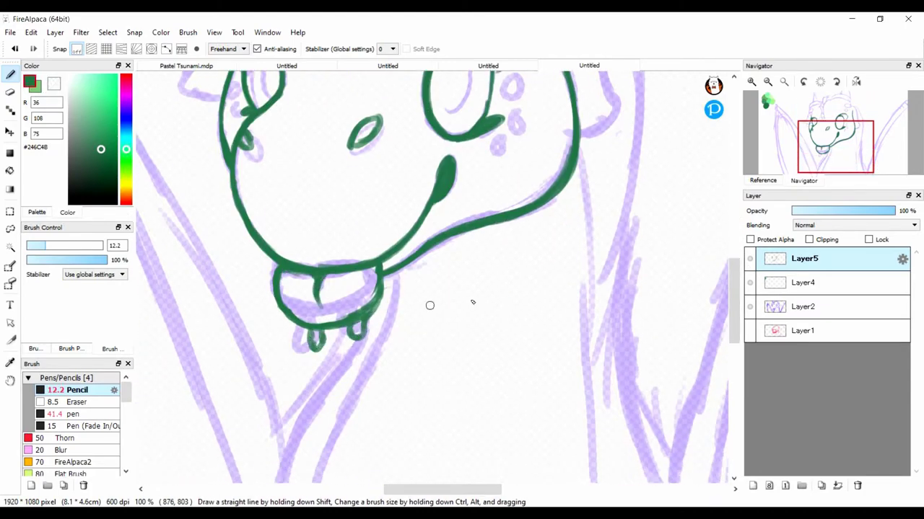
scroll(430, 305, up, 1)
Ink the banded throat strip running from the chin down to the canvas edge, closing each segment with a curved cross line
scroll(328, 353, down, 5)
scroll(329, 352, up, 1)
mouse_move(393, 173)
mouse_down()
mouse_move(376, 242)
mouse_move(323, 350)
mouse_move(353, 251)
mouse_move(346, 279)
mouse_move(308, 332)
mouse_move(322, 321)
mouse_move(298, 334)
mouse_move(285, 370)
mouse_up()
key(x)
click(26, 86)
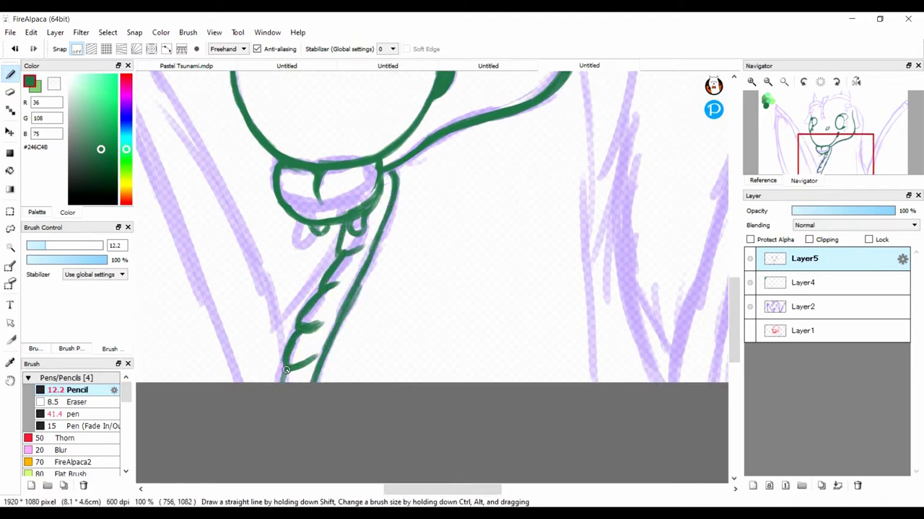
drag(336, 339, 315, 322)
drag(317, 328, 341, 288)
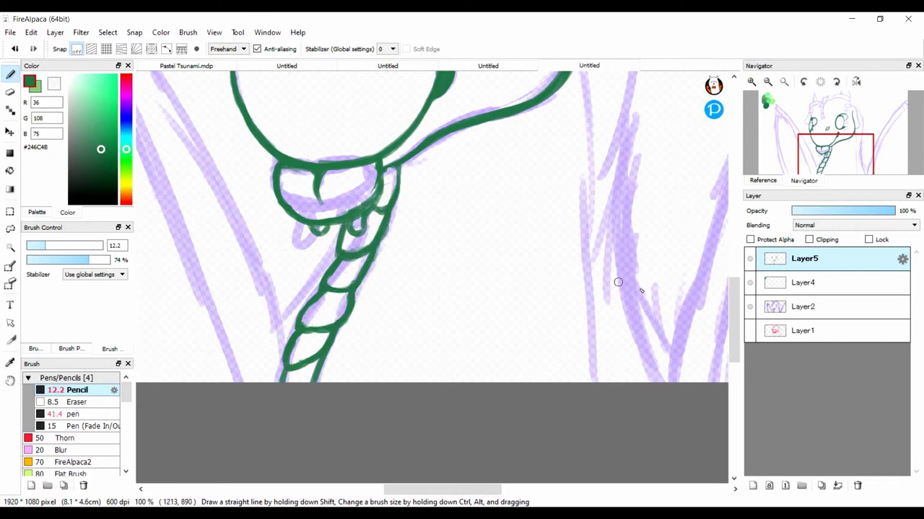
Ink the back edge of the neck as one long line from the jaw corner down to the canvas edge
mouse_move(404, 216)
mouse_down()
mouse_move(404, 288)
mouse_move(288, 288)
mouse_up()
drag(318, 220, 325, 296)
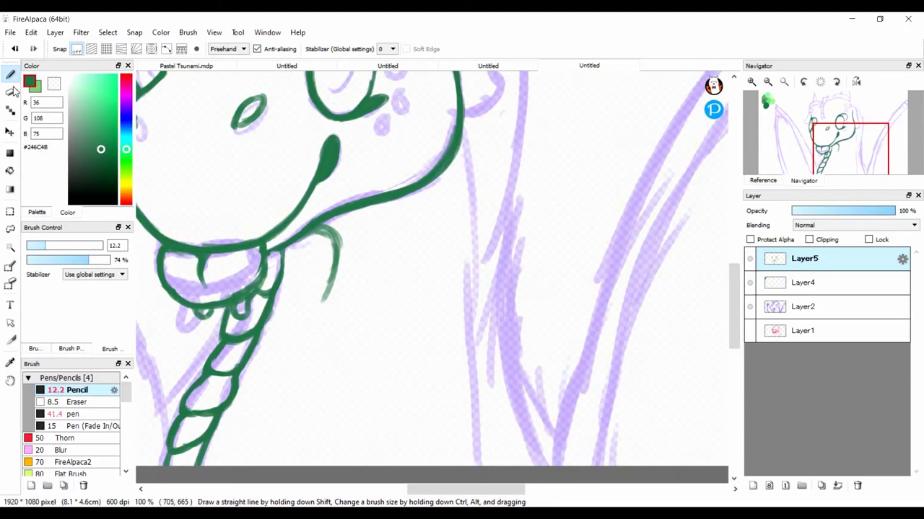
click(15, 49)
drag(460, 123, 477, 441)
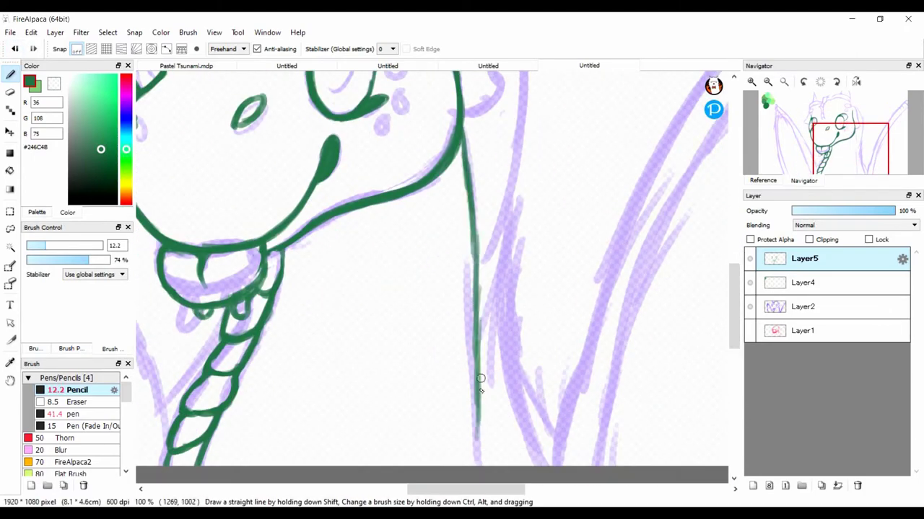
scroll(577, 448, up, 2)
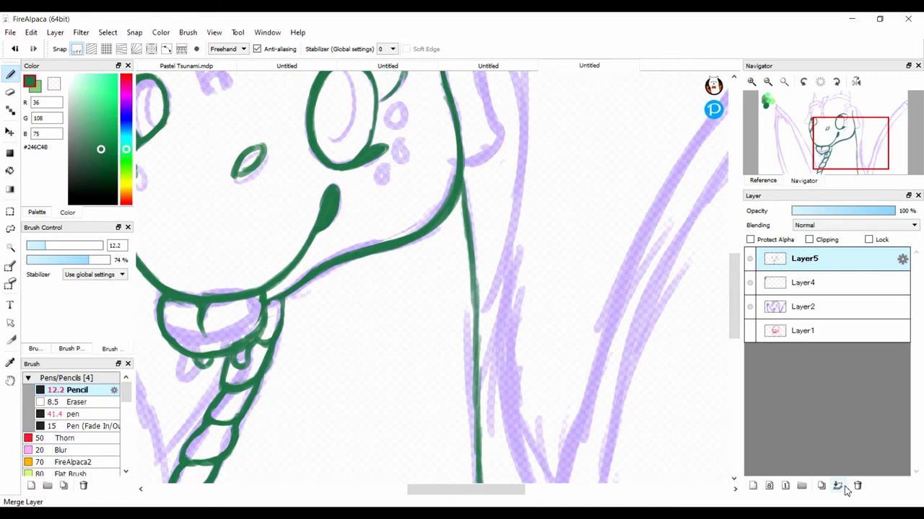
scroll(313, 210, up, 5)
scroll(313, 211, left, 4)
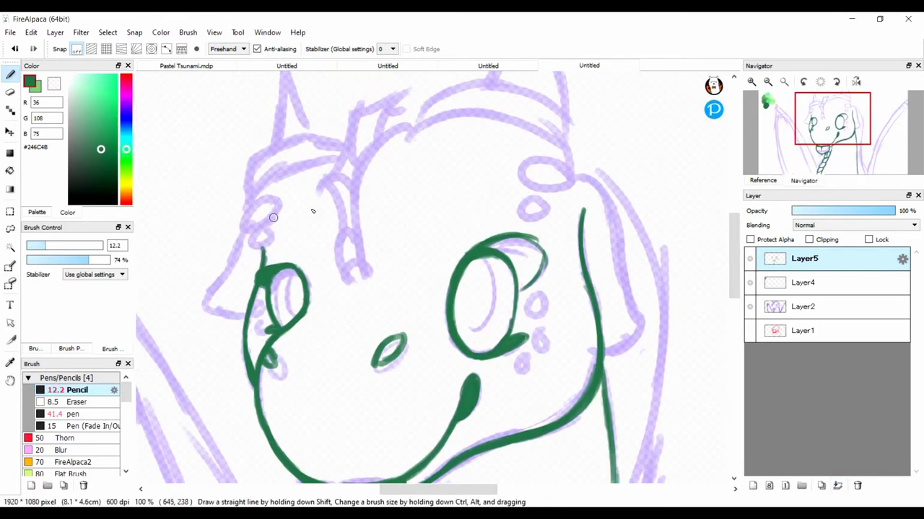
click(15, 48)
click(14, 48)
drag(239, 236, 211, 313)
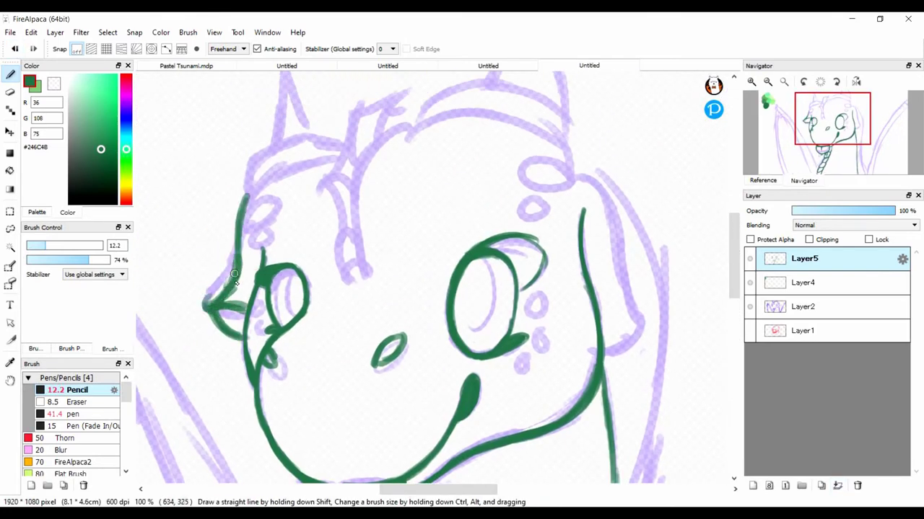
key(ctrl+z)
key(ctrl+z)
key(ctrl+z)
key(ctrl+z)
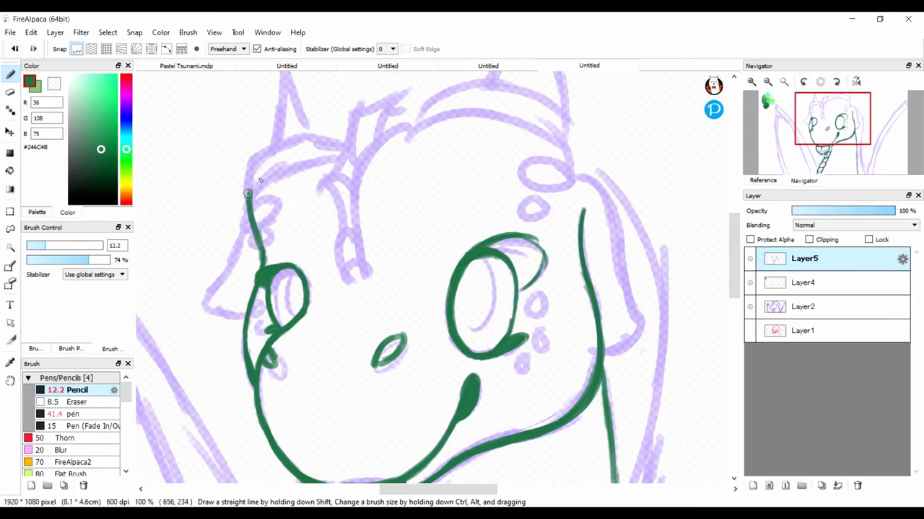
Ink the forehead contour above the smaller eye and the pointed horn over it, including the curved line at its base
drag(248, 195, 339, 155)
scroll(289, 217, up, 2)
drag(283, 148, 326, 214)
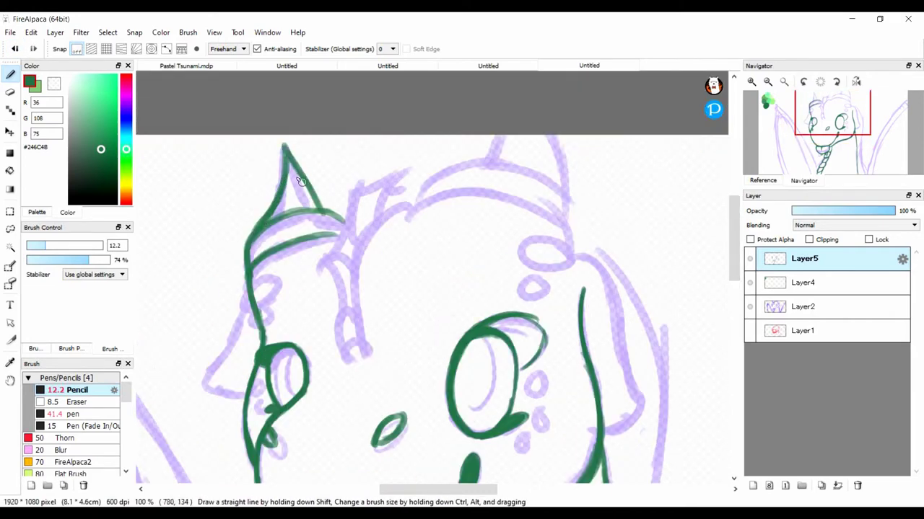
drag(303, 170, 332, 215)
Clean up the pointed horn by erasing stray lines with the transparent color and thickening its edges in dark green
click(55, 84)
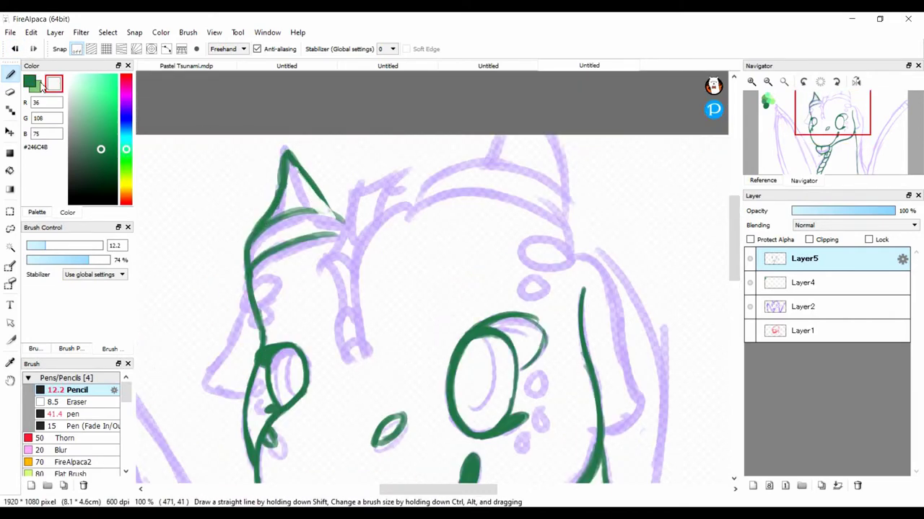
key(x)
drag(245, 306, 260, 265)
drag(283, 191, 343, 220)
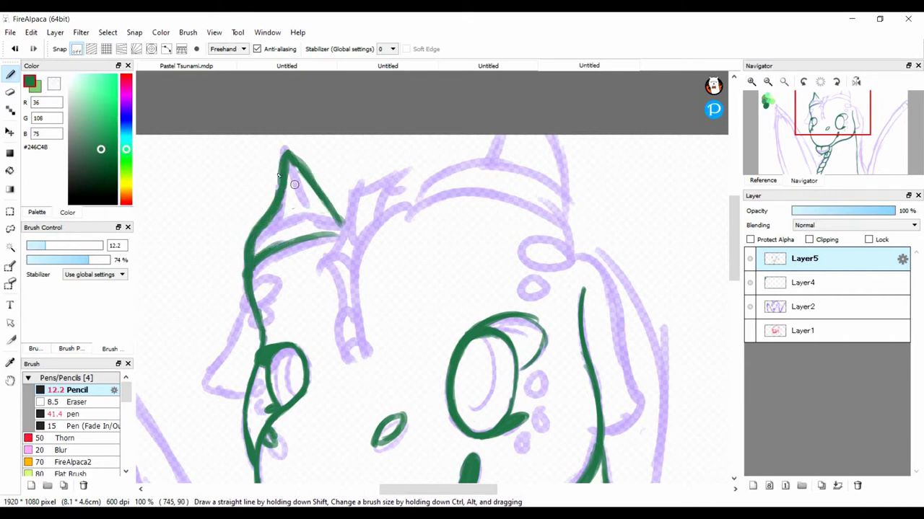
key(x)
drag(247, 269, 250, 230)
key(x)
Ink the arc across the crown of the head and both ears with their inner folds, cleaning up their edges
drag(406, 216, 517, 193)
scroll(516, 194, down, 3)
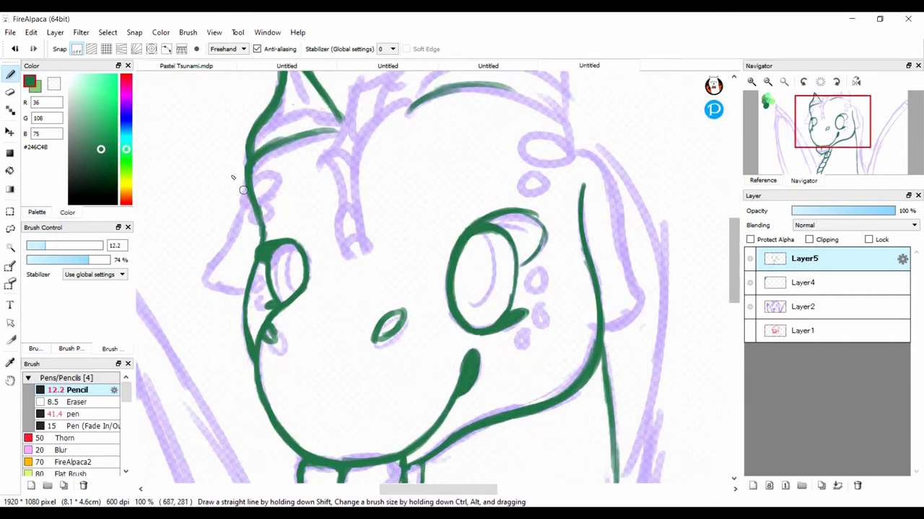
mouse_move(249, 186)
mouse_down()
mouse_move(245, 210)
mouse_move(215, 280)
mouse_move(238, 314)
mouse_up()
drag(560, 112, 650, 236)
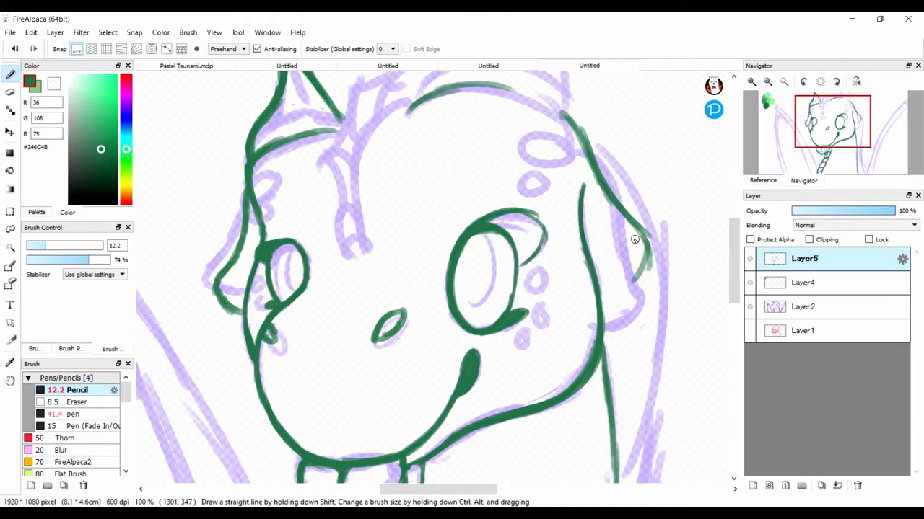
drag(634, 271, 600, 287)
drag(243, 287, 225, 297)
drag(587, 220, 595, 235)
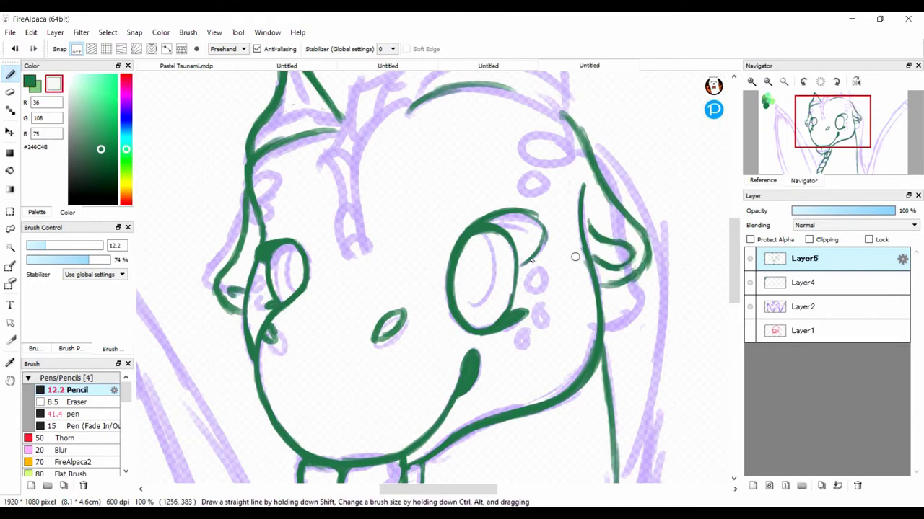
drag(633, 260, 606, 272)
drag(645, 244, 621, 285)
Ink a row of overlapping curved segments down the back of the neck, starting below the ear
scroll(577, 260, down, 5)
scroll(505, 216, right, 5)
drag(433, 110, 454, 166)
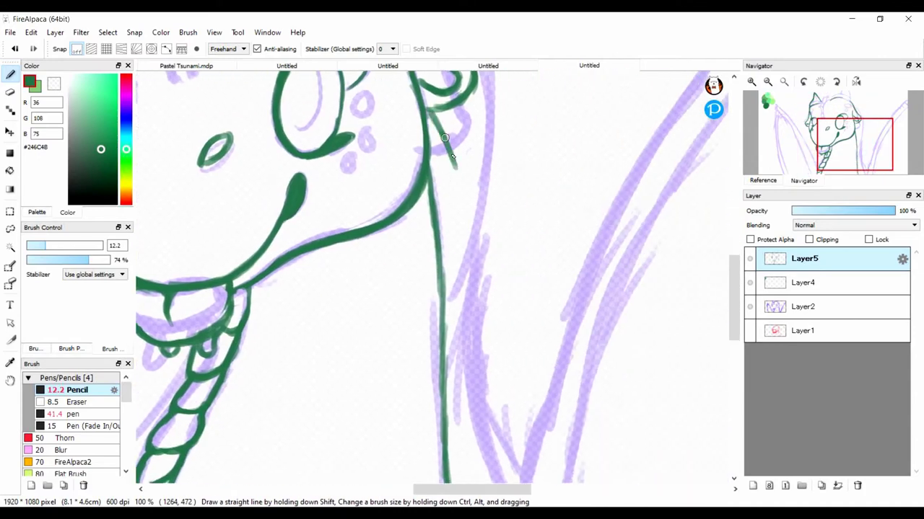
drag(473, 223, 440, 269)
scroll(433, 269, down, 1)
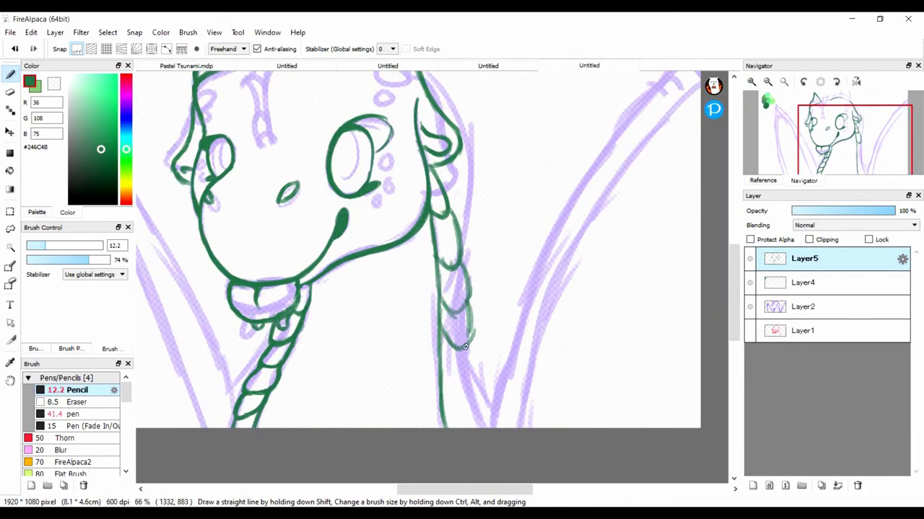
mouse_move(465, 347)
mouse_down()
mouse_move(475, 378)
mouse_move(461, 431)
mouse_up()
Ink the curled tendril hanging over the forehead and its small leaf-shaped tips between the horns
scroll(586, 355, up, 4)
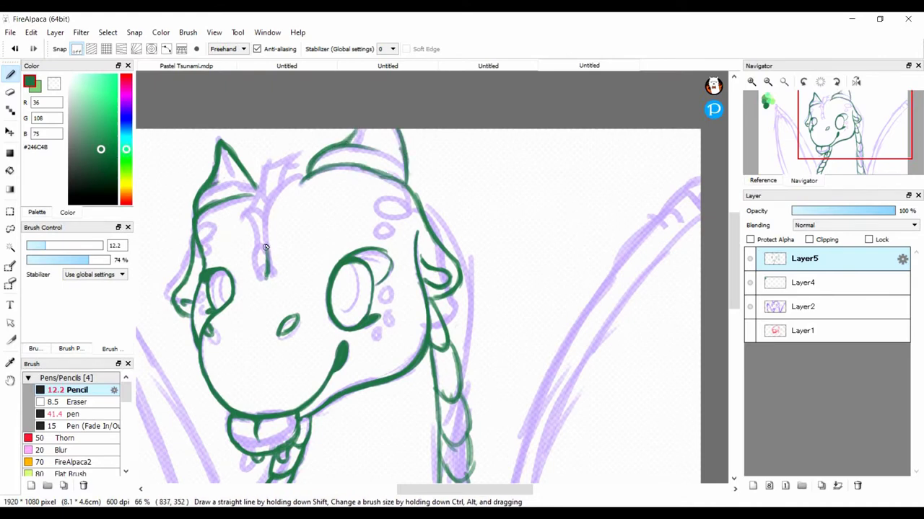
mouse_move(265, 219)
mouse_down()
mouse_move(313, 158)
mouse_move(255, 179)
mouse_up()
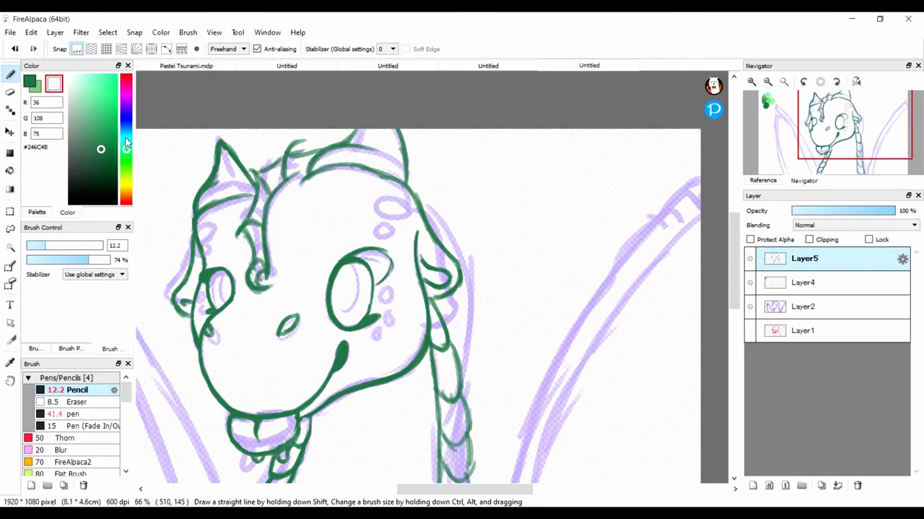
drag(296, 144, 307, 140)
drag(245, 177, 256, 172)
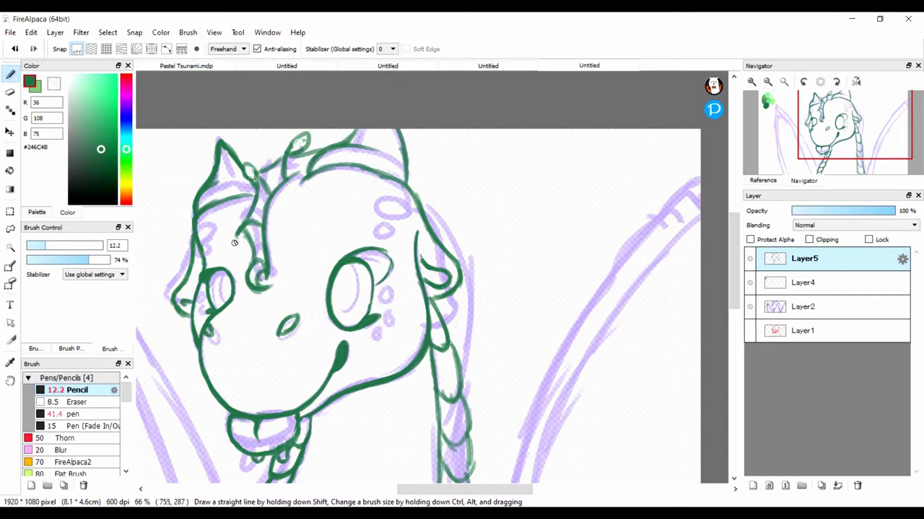
scroll(455, 348, down, 3)
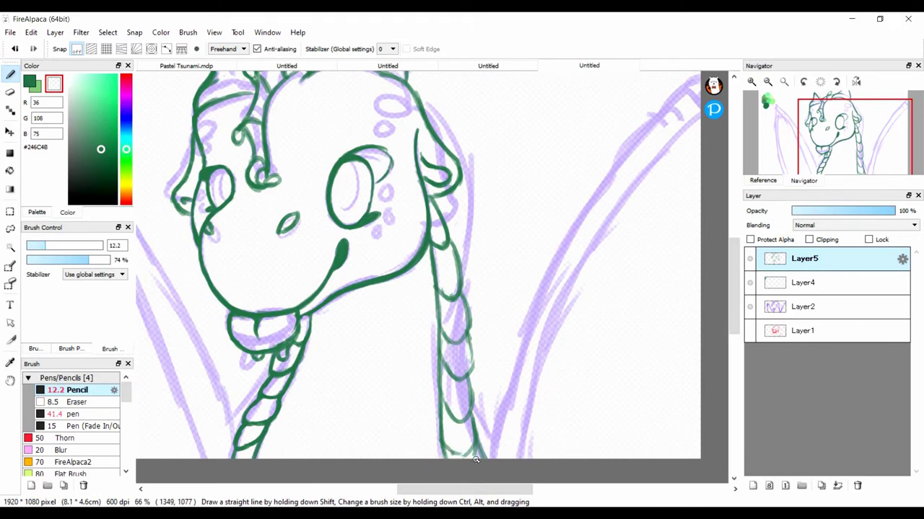
scroll(469, 339, down, 1)
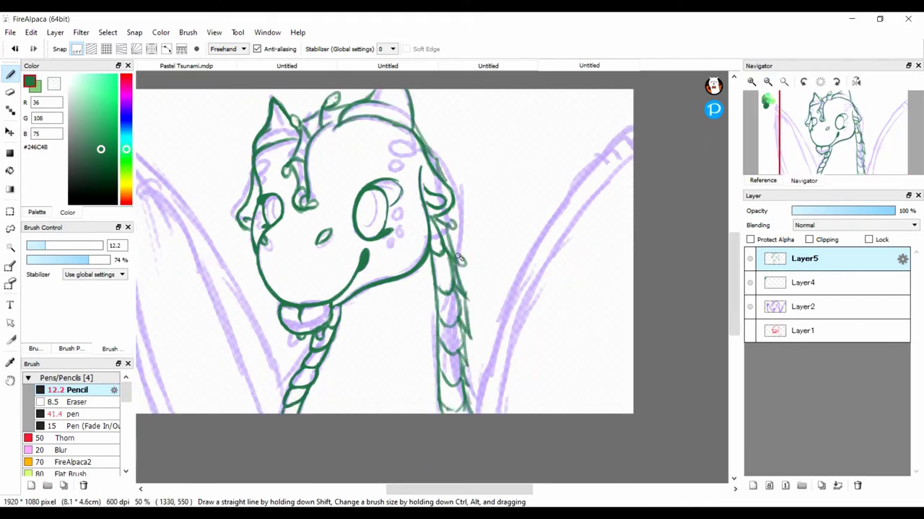
click(15, 48)
click(14, 48)
click(14, 48)
click(15, 48)
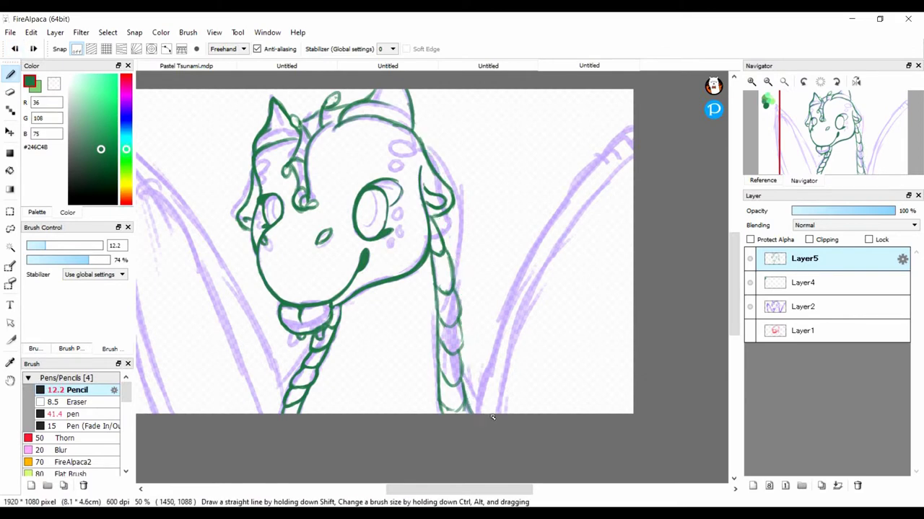
Ink the outlines of both raised wings in dark green, thickening the lines with a 19 px pencil
scroll(323, 293, down, 1)
drag(315, 282, 257, 173)
click(14, 49)
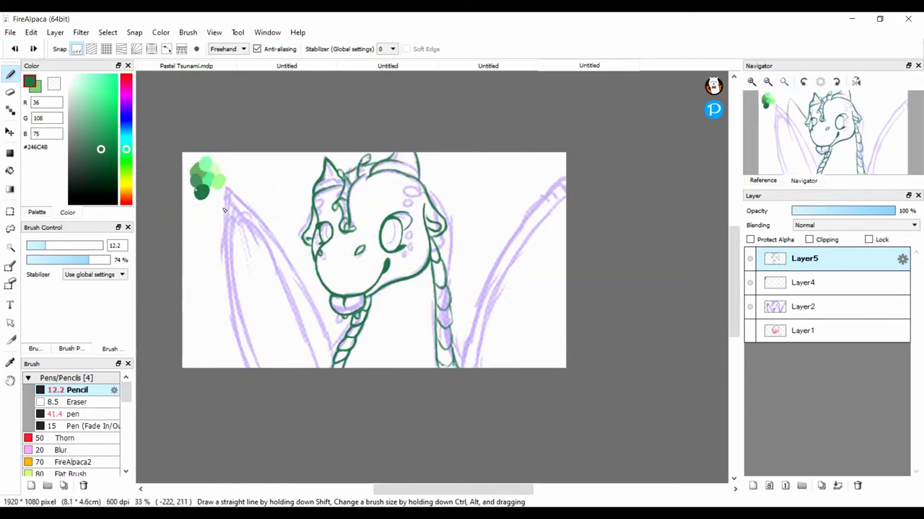
drag(332, 357, 308, 308)
drag(496, 367, 563, 257)
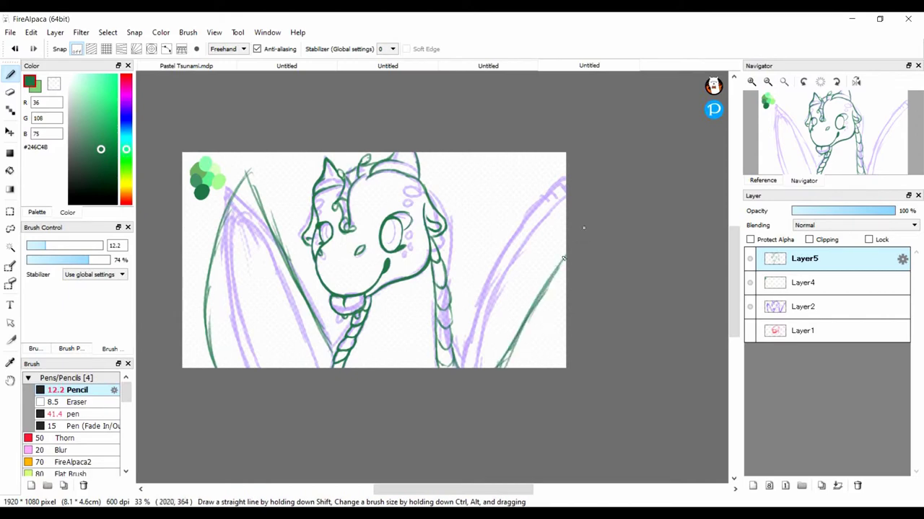
drag(488, 380, 565, 259)
drag(248, 174, 210, 282)
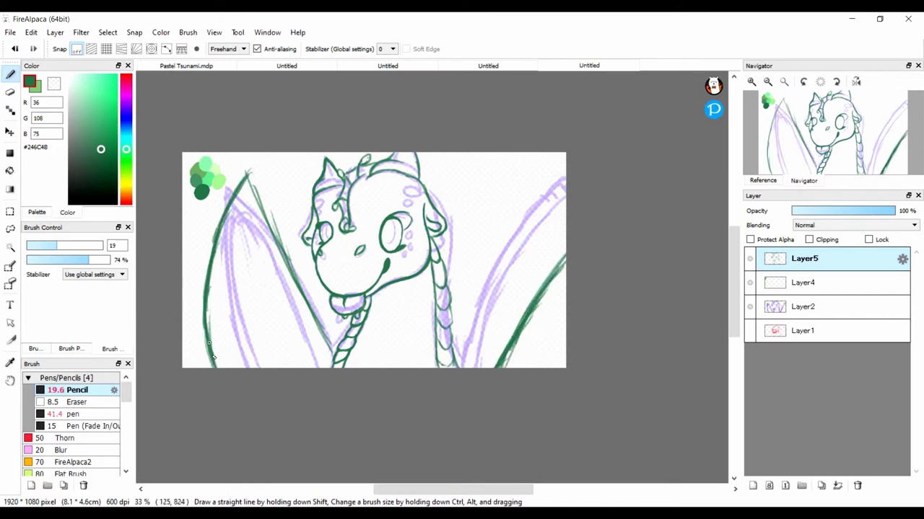
drag(261, 199, 330, 340)
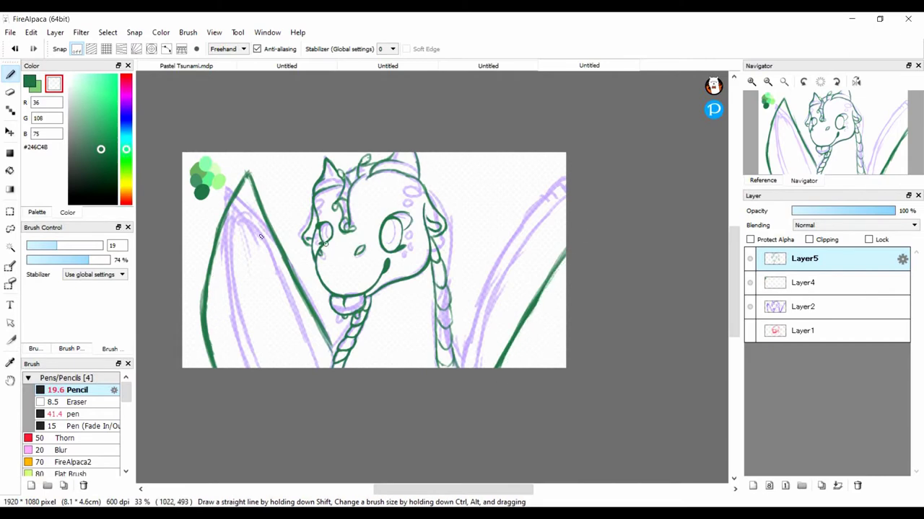
Reshape the outer edge of the wing beside the swatches and round off its pointed tip
drag(222, 210, 202, 364)
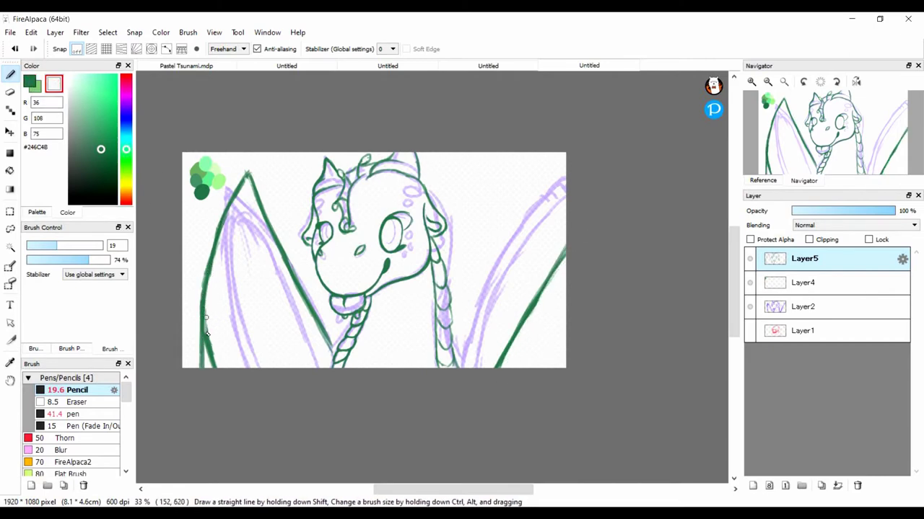
key(x)
drag(225, 195, 249, 188)
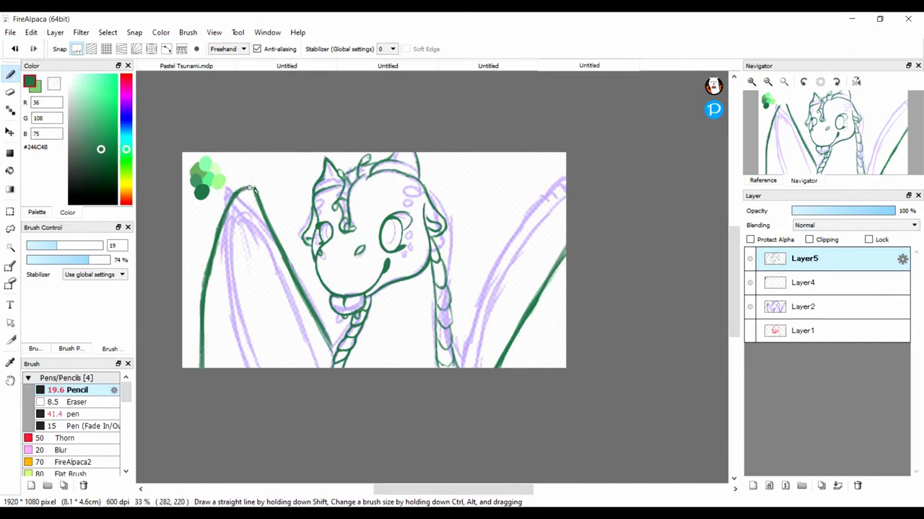
key(x)
Add a second line inside the outline of both wings to give the wing bones thickness
drag(256, 220, 328, 366)
drag(574, 271, 521, 368)
drag(264, 248, 243, 203)
drag(213, 282, 204, 364)
drag(227, 200, 215, 262)
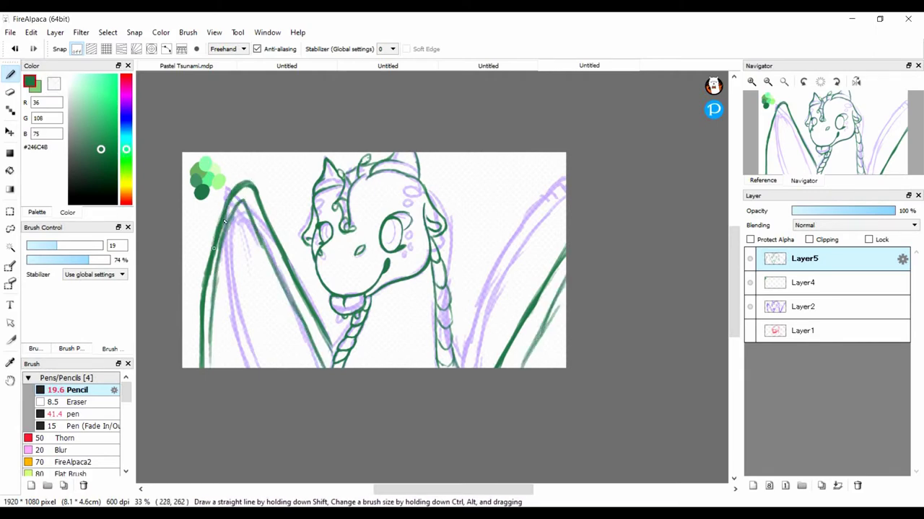
Refine the double lines along the outer bone of the wing beside the swatches, alternating dark green and transparent strokes
drag(220, 217, 197, 364)
key(x)
drag(235, 199, 205, 303)
drag(216, 257, 205, 366)
key(x)
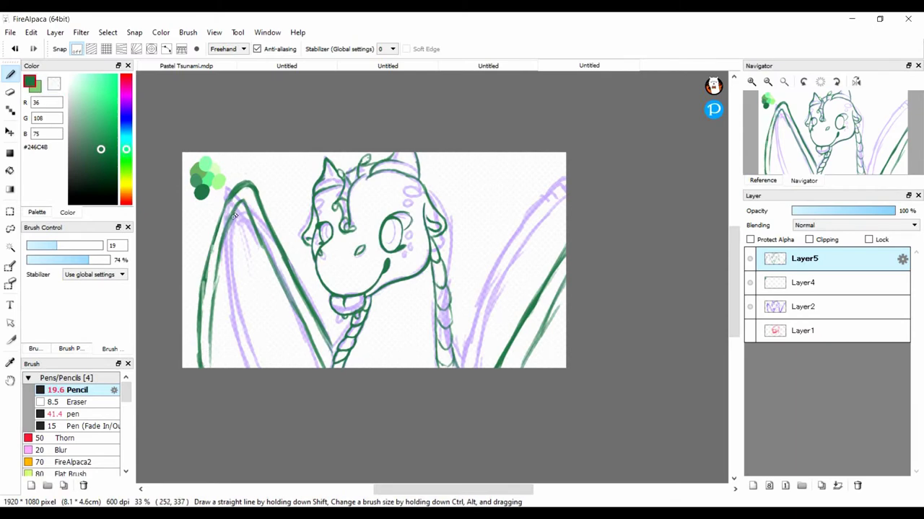
drag(236, 209, 208, 366)
key(x)
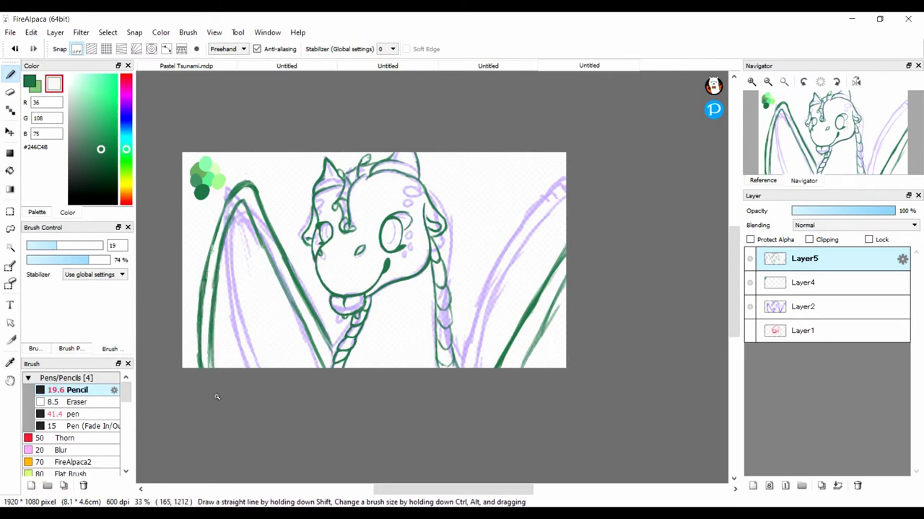
Add a new layer above the purple sketch layer Layer2 and hide the sketch
click(806, 307)
key(ctrl+shift+n)
click(750, 330)
Fill the upper eyelid and lash area of the larger eye with solid dark green on Layer5
scroll(391, 188, up, 2)
click(804, 258)
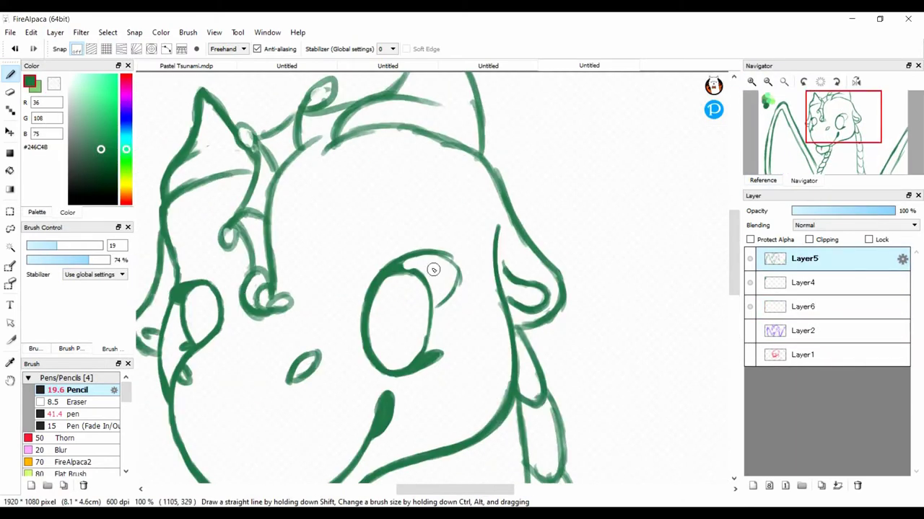
mouse_move(432, 270)
mouse_down()
mouse_move(444, 285)
mouse_move(420, 259)
mouse_up()
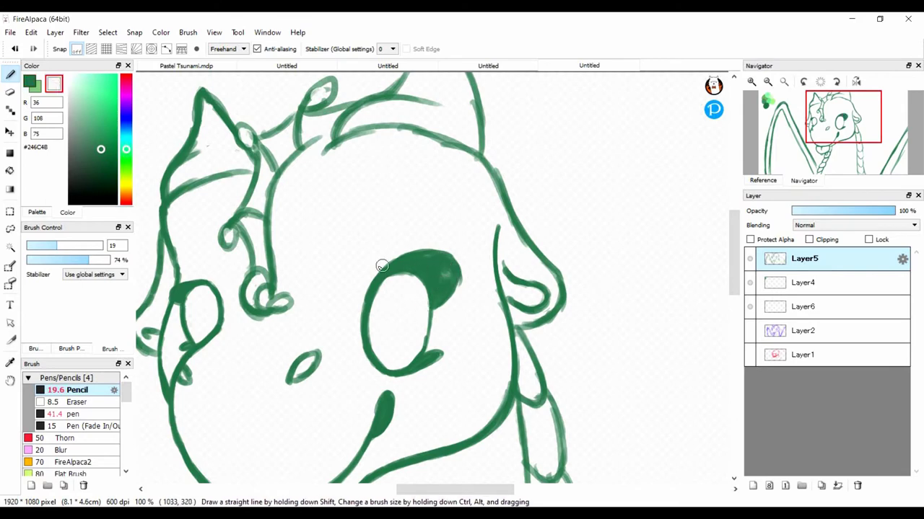
Erase both inked wings with a large eraser and shift the dragon line art slightly left
scroll(369, 261, down, 1)
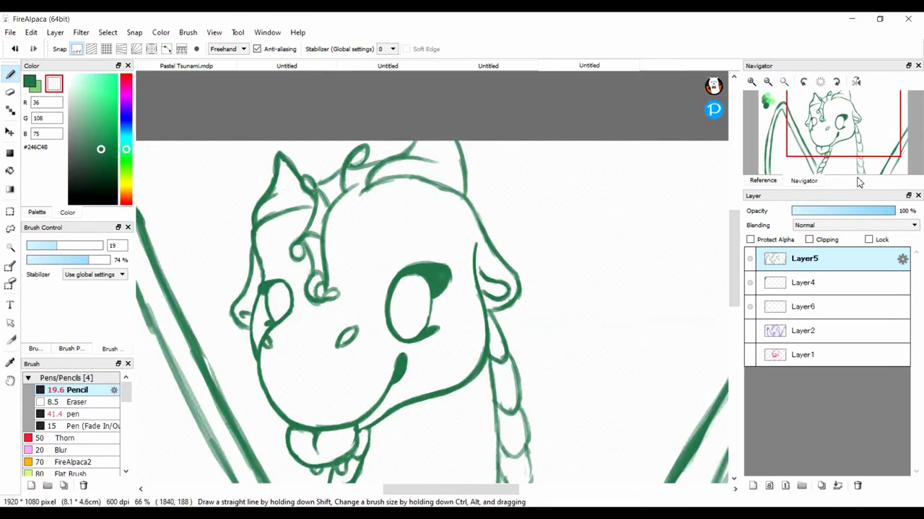
scroll(859, 182, down, 1)
key(e)
drag(238, 159, 180, 318)
drag(251, 149, 315, 379)
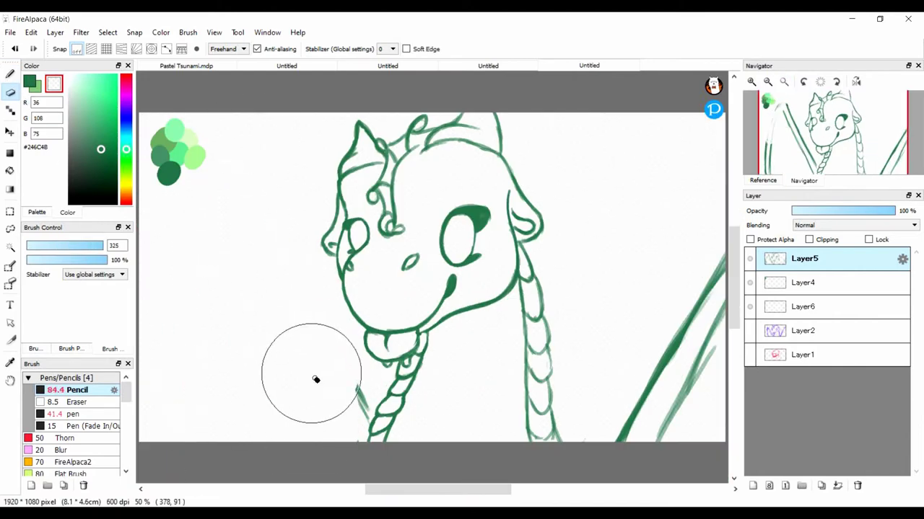
drag(708, 289, 643, 433)
drag(454, 295, 432, 295)
key(b)
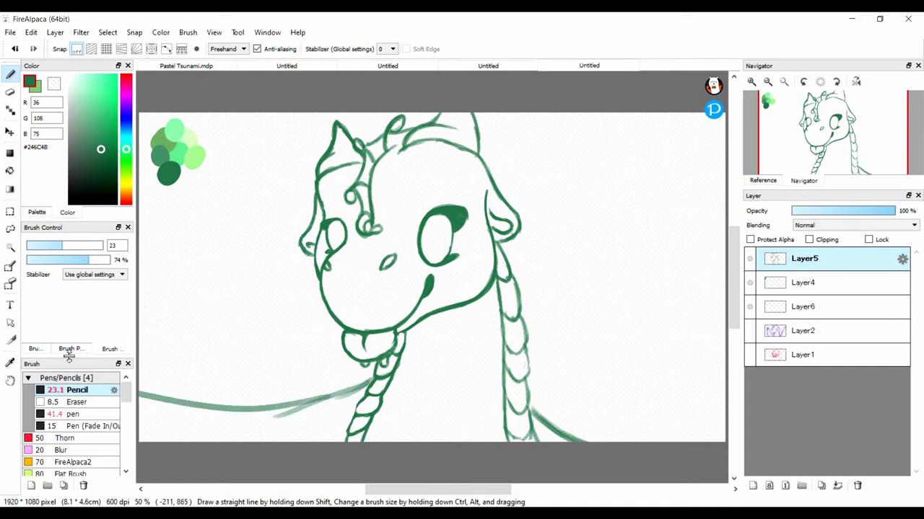
click(14, 49)
click(15, 48)
click(14, 49)
click(15, 49)
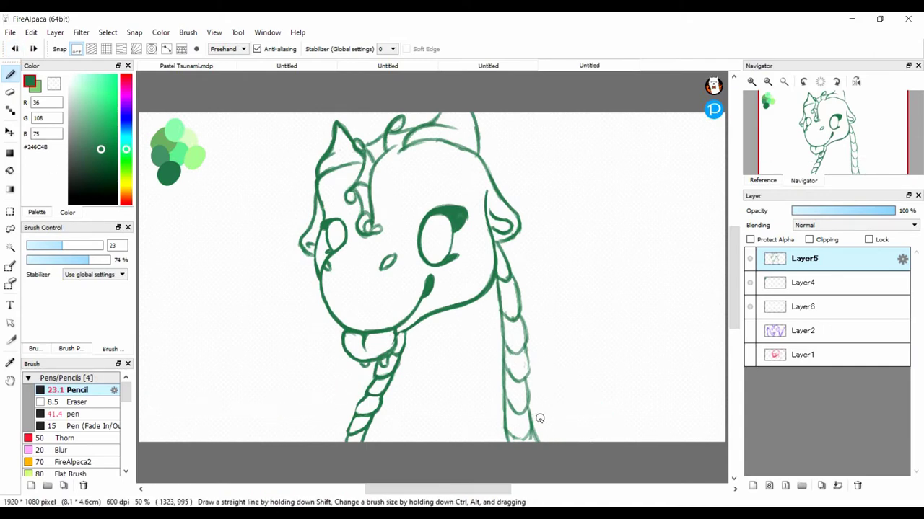
drag(585, 186, 704, 443)
key(ctrl+z)
mouse_move(537, 442)
mouse_down()
mouse_move(577, 140)
mouse_move(682, 442)
mouse_up()
drag(311, 189, 288, 131)
key(ctrl+z)
key(ctrl+z)
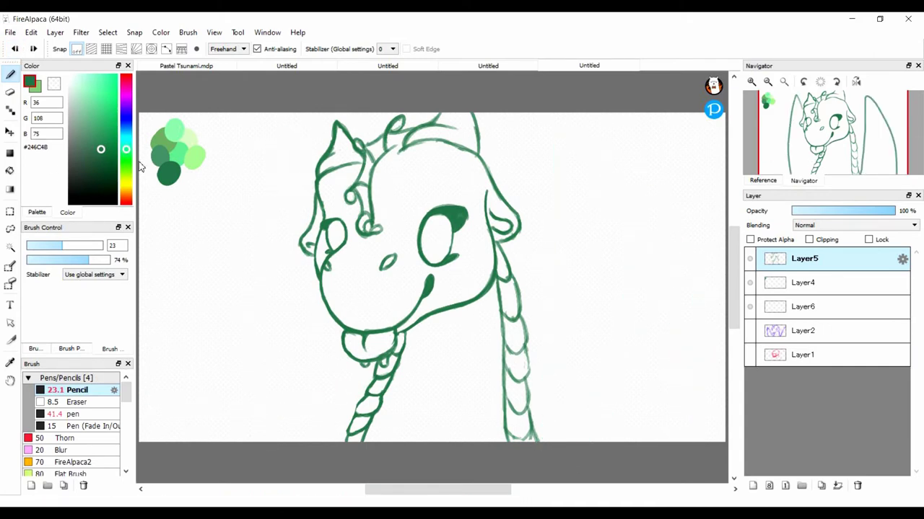
Ink low, wavy wing top edges from both sides of the neck to the canvas borders and clean up their contours
drag(526, 345, 722, 386)
mouse_move(365, 372)
mouse_down()
mouse_move(140, 412)
mouse_move(166, 396)
mouse_move(364, 371)
mouse_up()
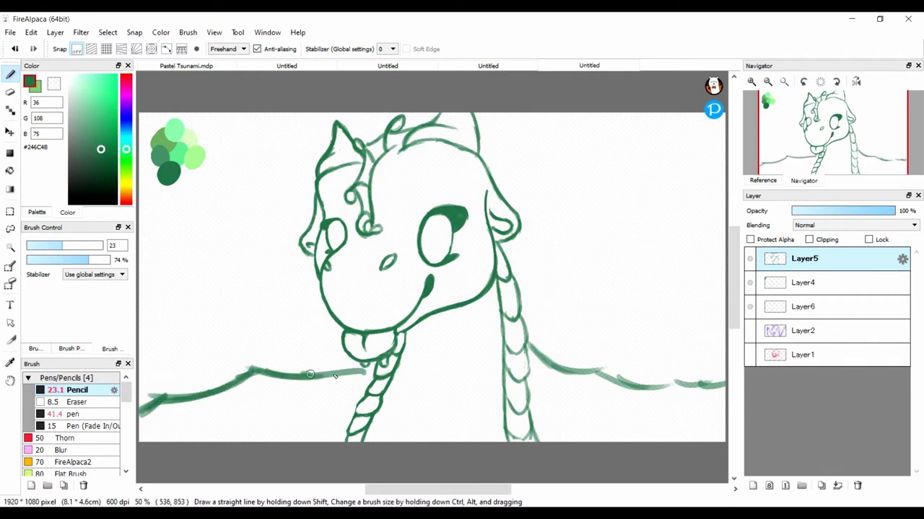
mouse_move(531, 342)
mouse_down()
mouse_move(670, 382)
mouse_move(725, 385)
mouse_up()
key(x)
drag(537, 351, 607, 364)
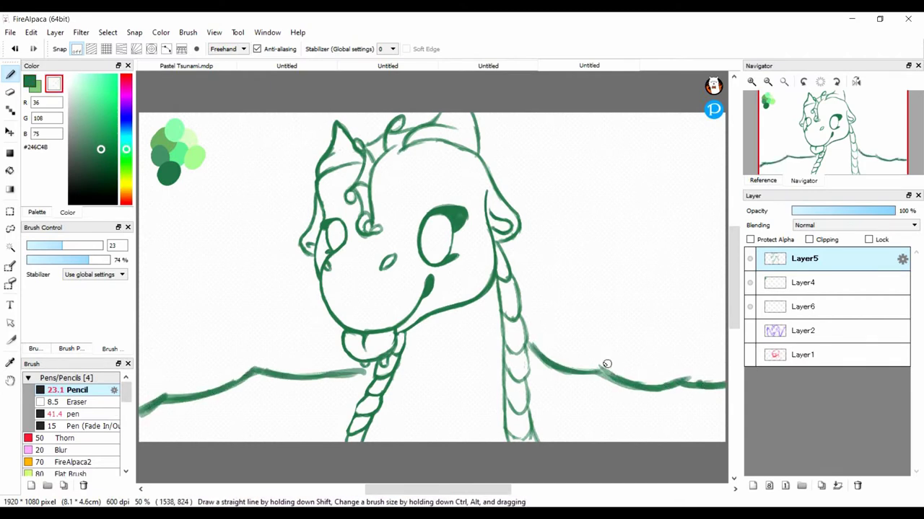
key(x)
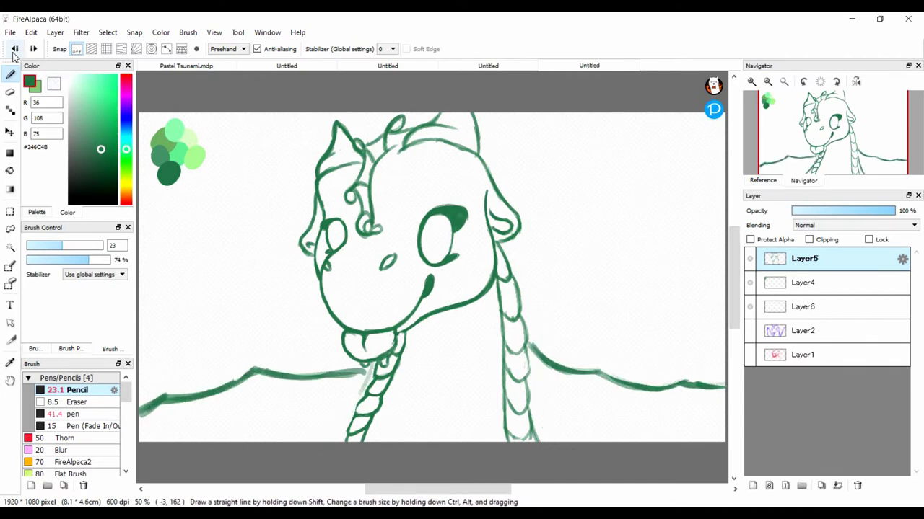
Block in the head, neck and wings with light green #9BDF89 on a new layer placed beneath the line art
key(ctrl+shift+n)
click(10, 365)
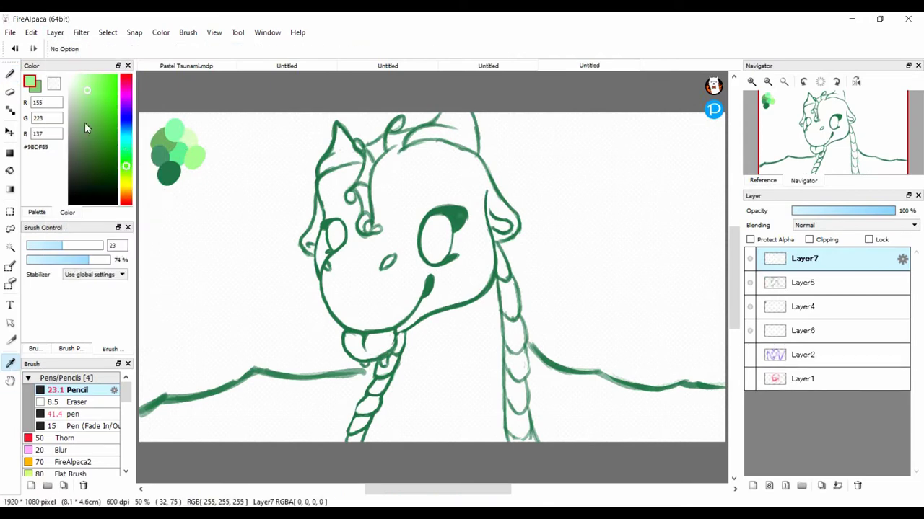
key(b)
drag(354, 217, 404, 317)
drag(404, 209, 469, 303)
drag(804, 258, 804, 285)
drag(447, 267, 382, 245)
mouse_move(361, 303)
mouse_down()
mouse_move(339, 298)
mouse_move(393, 162)
mouse_move(498, 216)
mouse_move(382, 433)
mouse_move(499, 284)
mouse_move(509, 440)
mouse_move(421, 302)
mouse_move(299, 383)
mouse_move(407, 437)
mouse_move(713, 419)
mouse_move(722, 393)
mouse_up()
mouse_move(338, 177)
mouse_down()
mouse_move(352, 140)
mouse_move(451, 133)
mouse_move(393, 134)
mouse_move(397, 124)
mouse_up()
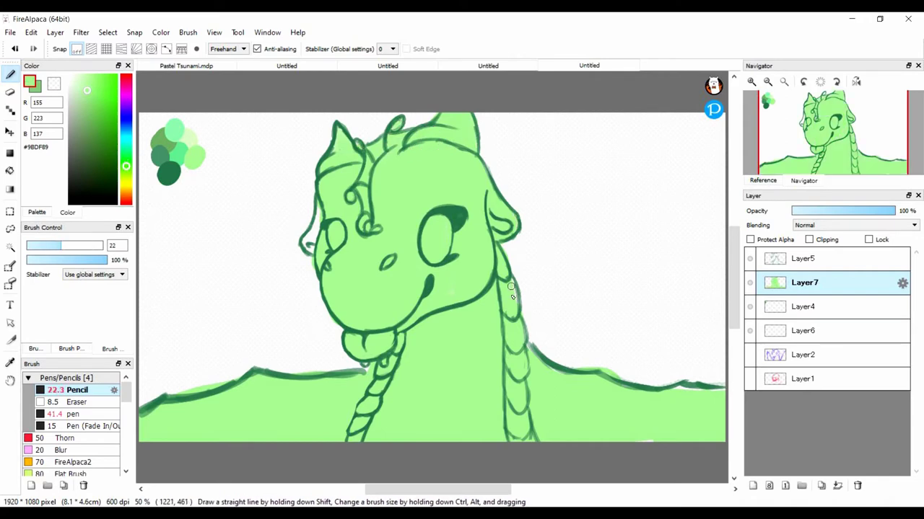
Fill both eyes with the near-white green #E9FFE4 sampled from the swatches
alt+click(189, 136)
drag(430, 225, 442, 252)
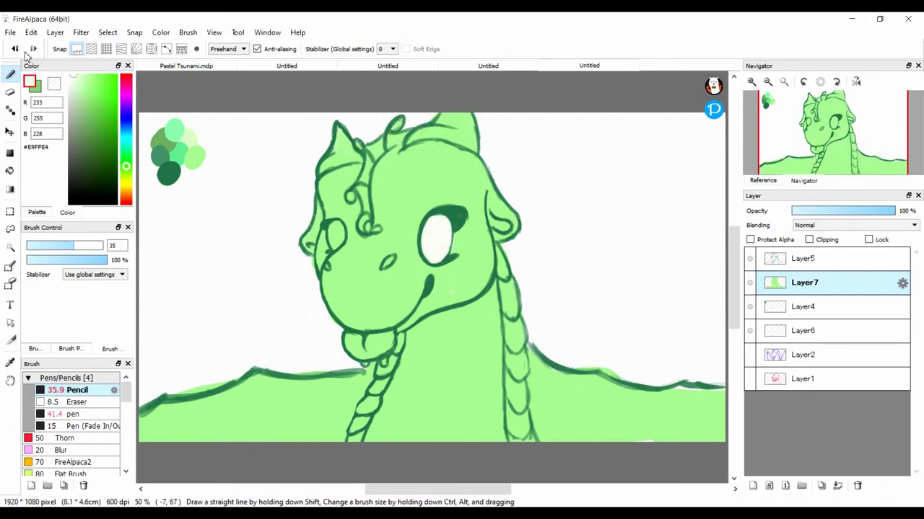
drag(332, 227, 337, 244)
drag(433, 223, 444, 249)
Paint both irises mint green #7FF4A5 and add large dark green #246C4B pupils
alt+click(174, 131)
drag(334, 228, 337, 245)
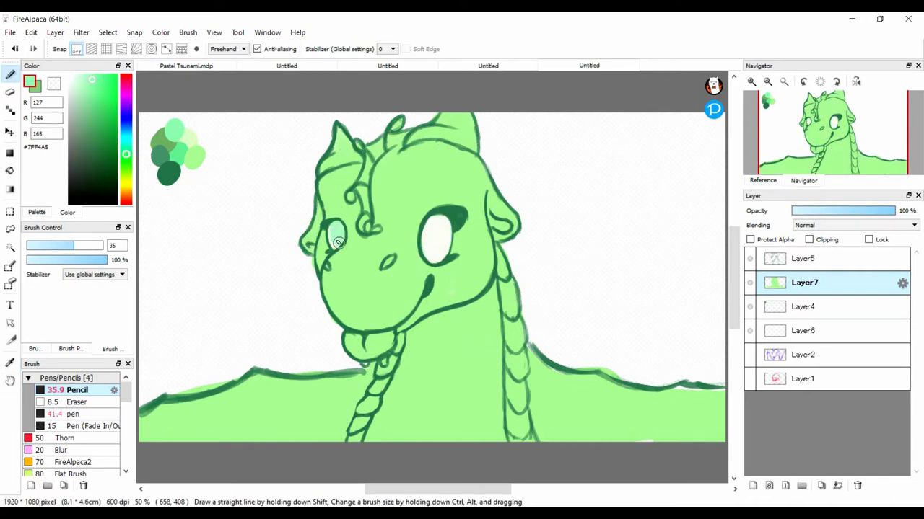
drag(431, 220, 442, 256)
alt+click(328, 205)
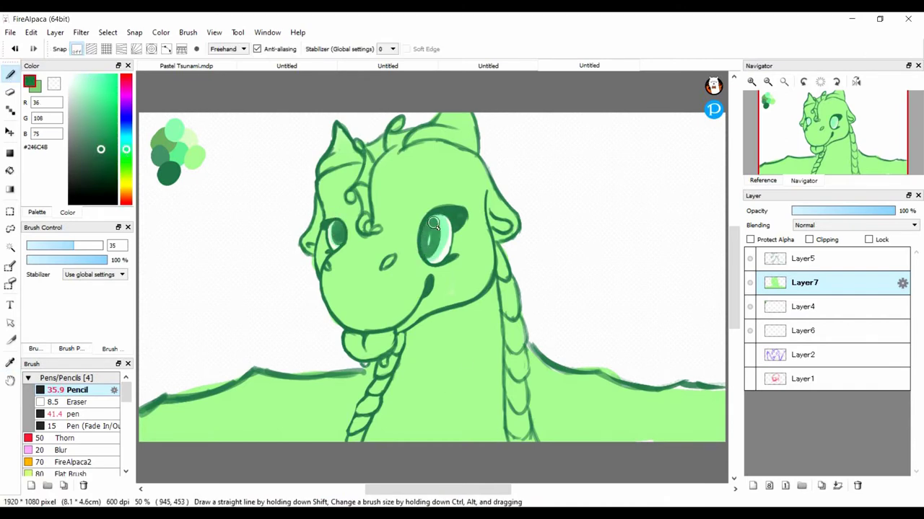
Paint the muzzle, forehead and horns with the medium dark green #448668 from the swatches
alt+click(161, 150)
mouse_move(367, 303)
mouse_down()
mouse_move(377, 313)
mouse_move(384, 297)
mouse_up()
drag(324, 191, 344, 249)
mouse_move(417, 214)
mouse_down()
mouse_move(426, 289)
mouse_move(375, 325)
mouse_move(376, 231)
mouse_move(333, 188)
mouse_move(381, 176)
mouse_move(336, 184)
mouse_move(325, 177)
mouse_move(340, 129)
mouse_move(468, 108)
mouse_move(455, 145)
mouse_up()
Repaint light green #9ADE88 around both eyes to shape the edges of the dark face marking
alt+click(321, 173)
alt+click(491, 173)
drag(339, 206, 328, 229)
drag(415, 238, 413, 283)
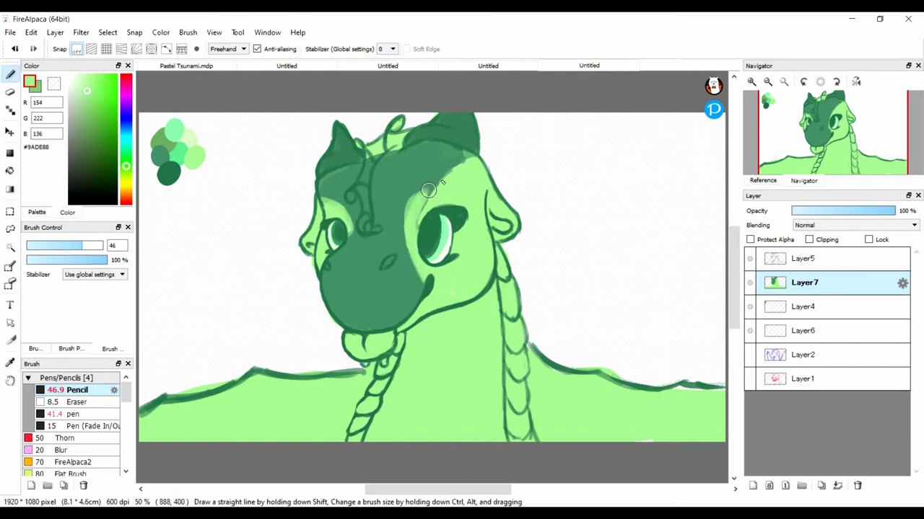
mouse_move(440, 173)
mouse_down()
mouse_move(411, 223)
mouse_move(432, 177)
mouse_up()
Color the overlapping segments along both sides of the neck with the medium dark green #448668
alt+click(168, 173)
drag(498, 246, 521, 440)
drag(516, 332, 527, 431)
drag(352, 438, 404, 329)
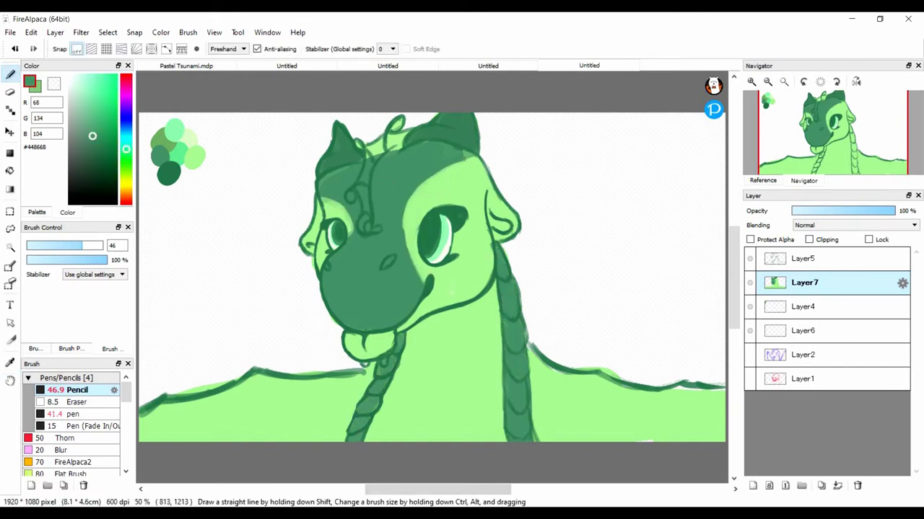
Paint the forehead tendril, crest, lower jaw and both wings pale green #CBEFB8, cleaning up stray color
alt+click(161, 122)
drag(365, 169, 361, 183)
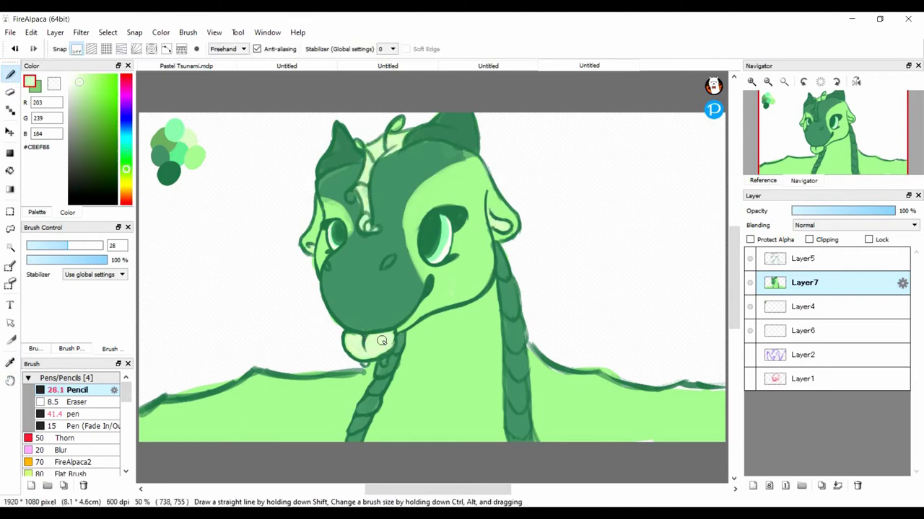
mouse_move(187, 419)
mouse_down()
mouse_move(151, 423)
mouse_move(351, 385)
mouse_up()
mouse_move(548, 433)
mouse_down()
mouse_move(561, 443)
mouse_move(562, 401)
mouse_move(670, 427)
mouse_up()
key(x)
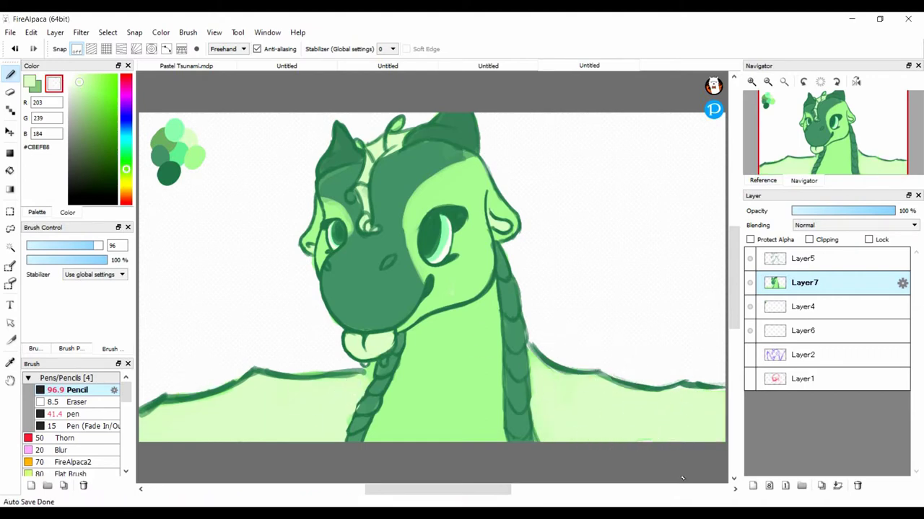
key(x)
drag(274, 232, 241, 232)
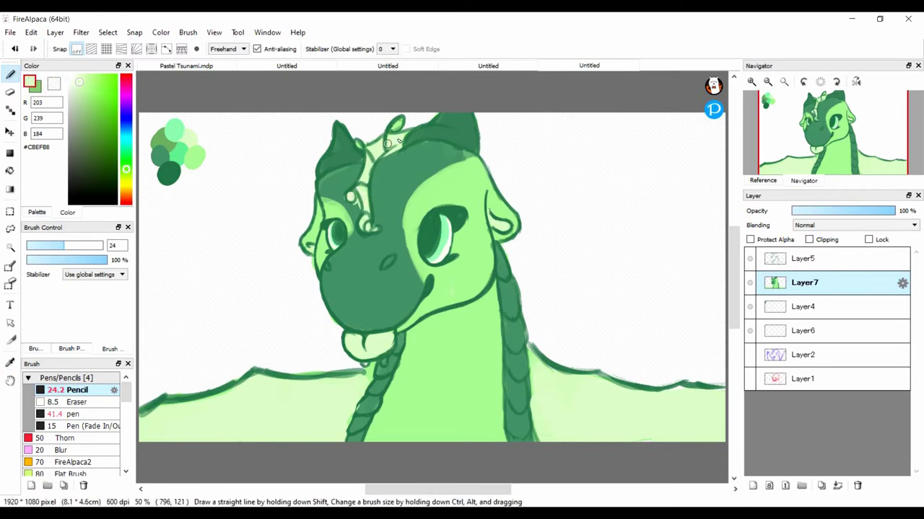
Touch up the face marking around the tendril in #448668 and fill the nostrils with dark green #256D4B
alt+click(372, 173)
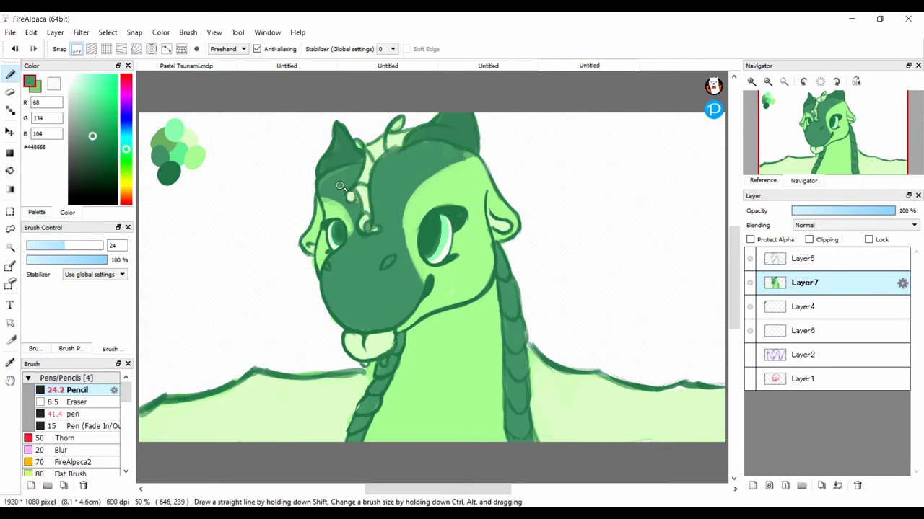
alt+click(439, 278)
Color the tendril's leaf-shaped tips mint green #7FF4A5 and add matching spots on the forehead and cheeks
mouse_move(748, 101)
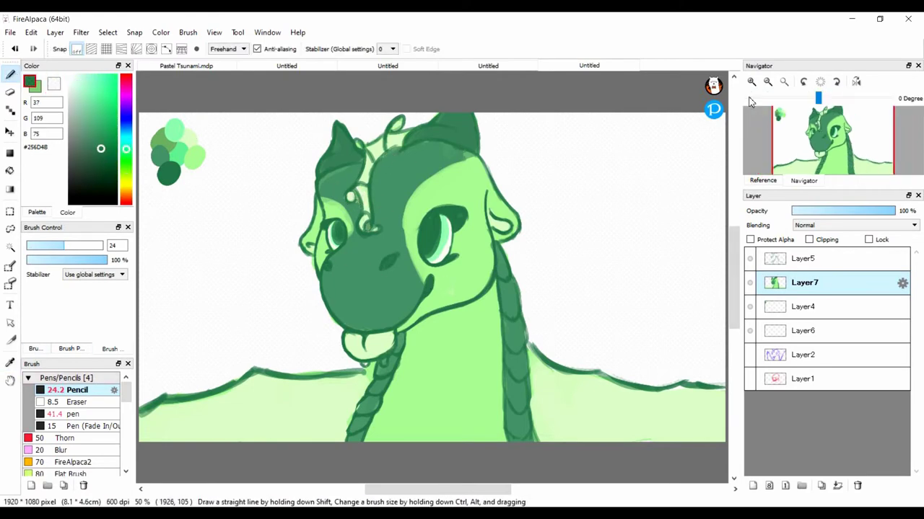
scroll(466, 197, up, 4)
scroll(466, 197, down, 3)
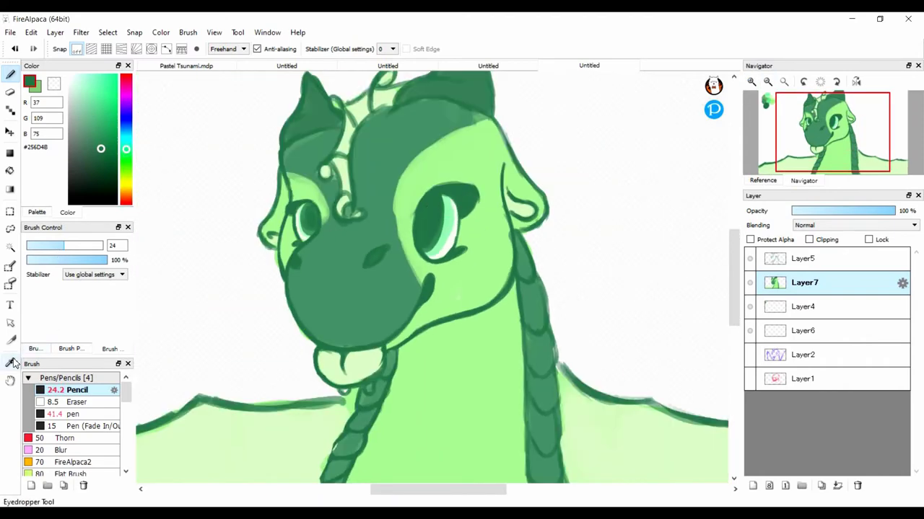
drag(178, 79, 278, 208)
alt+click(276, 207)
drag(501, 337, 363, 334)
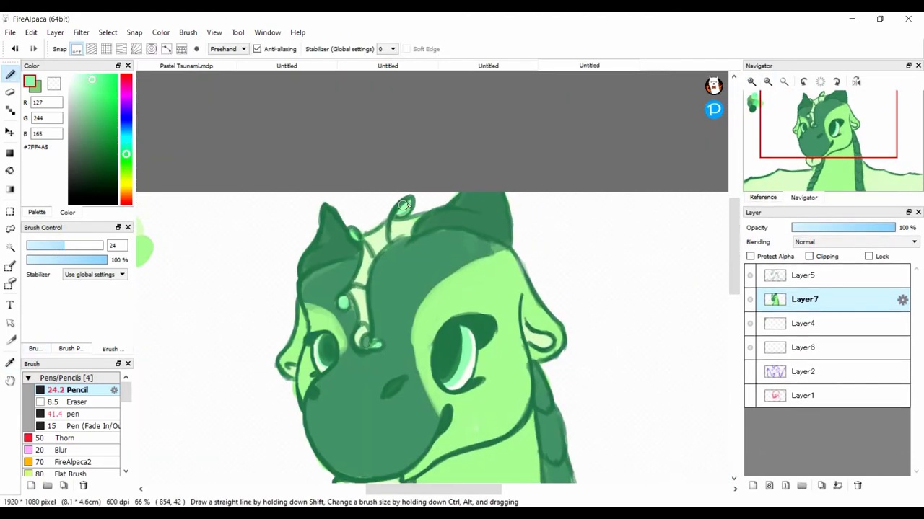
drag(476, 254, 492, 257)
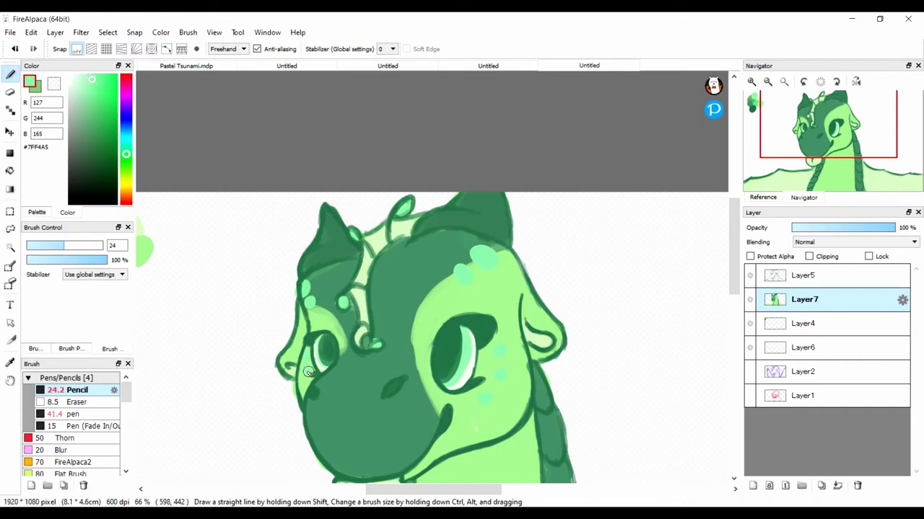
scroll(585, 233, down, 3)
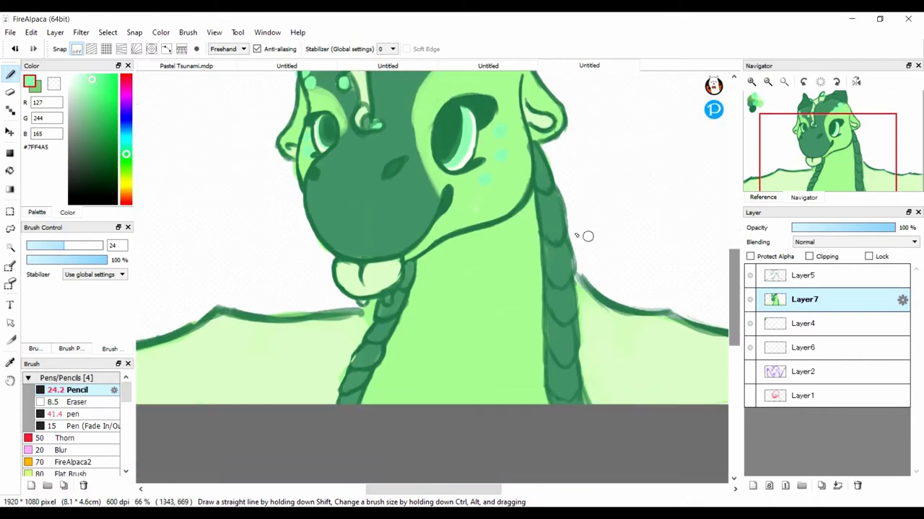
Paint mint green #7FF4A5 spots on the overlapping segments along both sides of the neck
click(567, 343)
click(361, 357)
click(372, 337)
scroll(399, 302, up, 1)
key(ctrl+Left)
key(ctrl+Left)
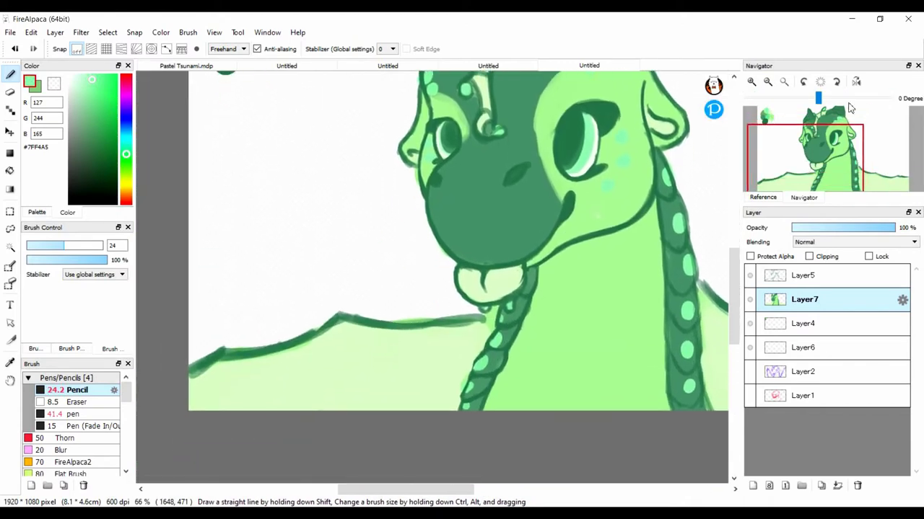
Paint a thin mint highlight along the dark face marking's edge between eye and mouth, trimming it with #448668
key(h)
key(ctrl+Right)
key(ctrl+Right)
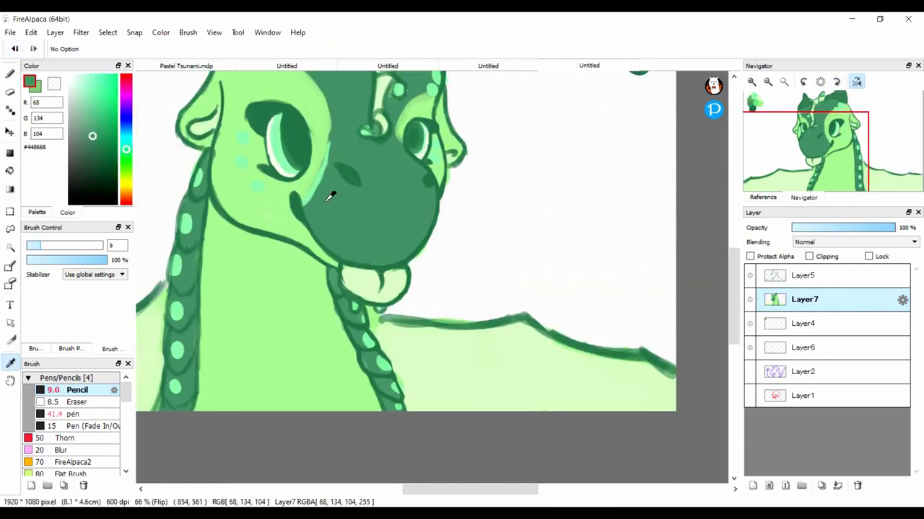
alt+click(252, 238)
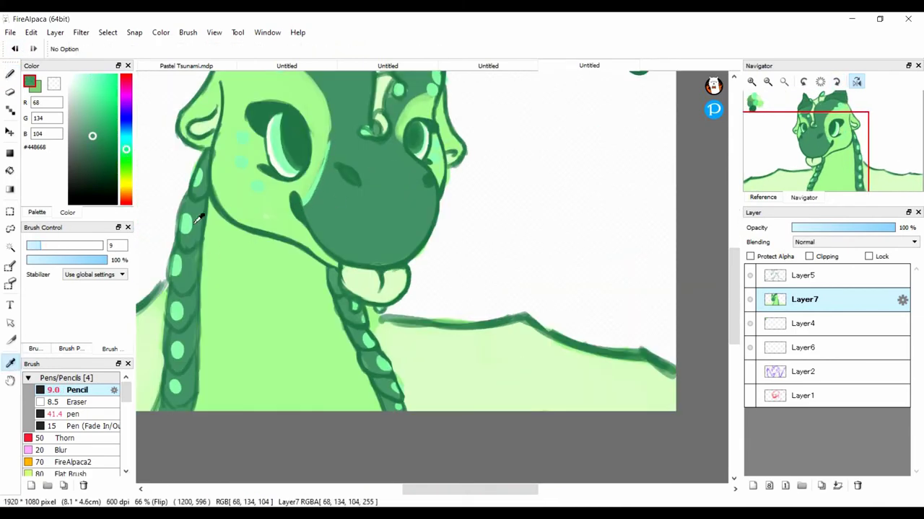
click(55, 246)
Paint a pale mint #C2FFD5 band under the upper edge of both wings and add light streaks across the membranes
key(ctrl+Left)
key(ctrl+Left)
mouse_move(599, 150)
mouse_down()
mouse_move(574, 188)
mouse_move(603, 161)
mouse_move(516, 241)
mouse_move(454, 361)
mouse_move(606, 377)
mouse_move(495, 382)
mouse_up()
key(ctrl+Up)
key(h)
key(ctrl+Left)
key(ctrl+Left)
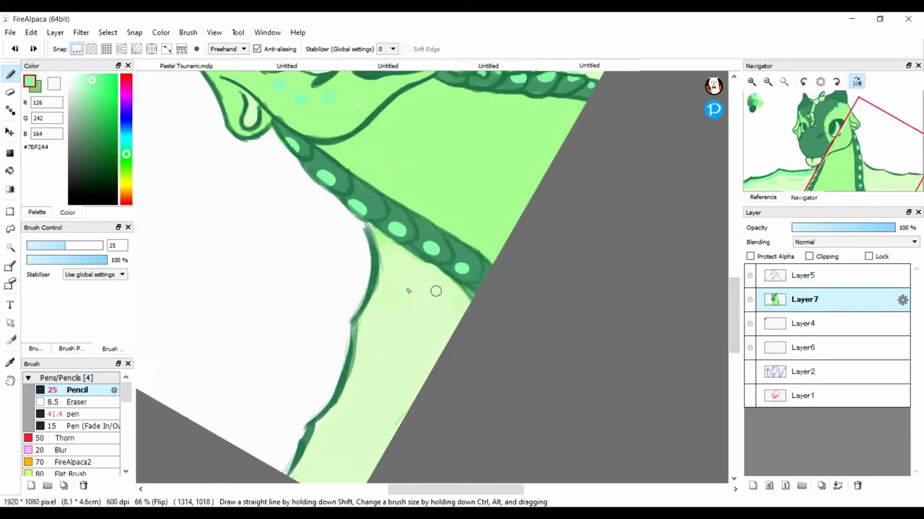
drag(381, 238, 358, 369)
alt+click(390, 238)
drag(378, 229, 359, 318)
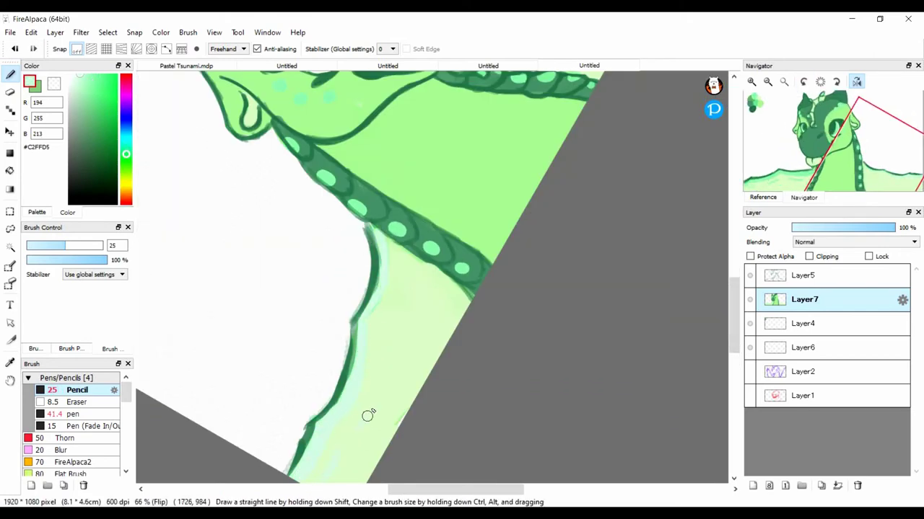
key(ctrl+Right)
key(ctrl+Right)
mouse_move(461, 267)
mouse_down()
mouse_move(444, 152)
mouse_move(421, 349)
mouse_up()
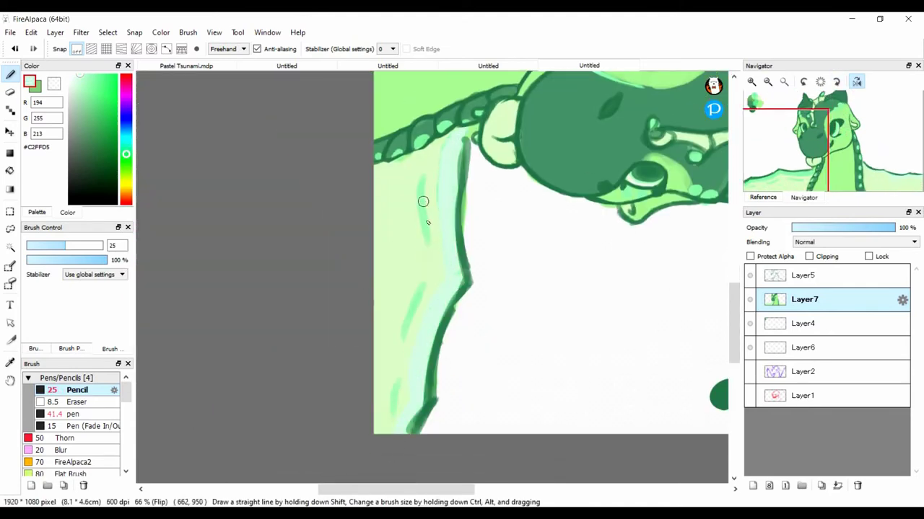
Add pale mint #C2FFD5 highlights to the forehead, cheek and neck spots and to the face marking's edge
key(ctrl+Left)
key(bracketleft)
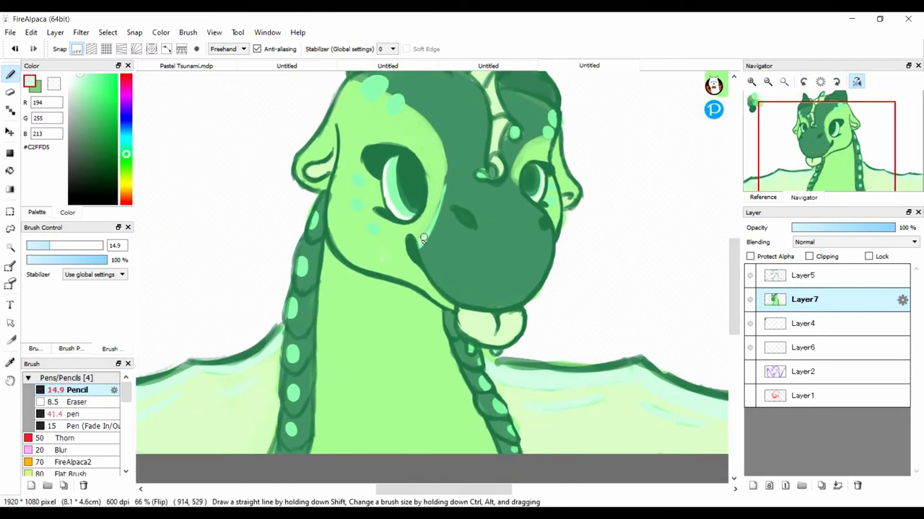
click(373, 87)
click(393, 106)
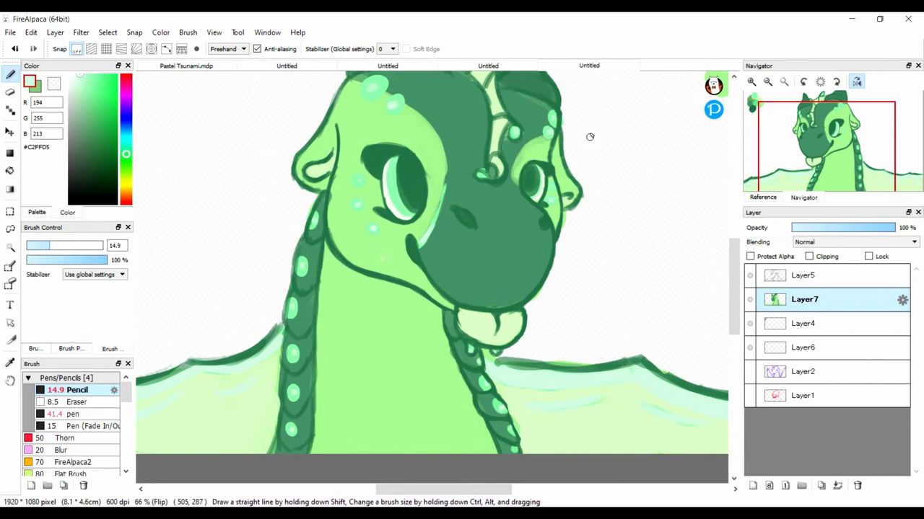
scroll(486, 384, up, 3)
click(856, 81)
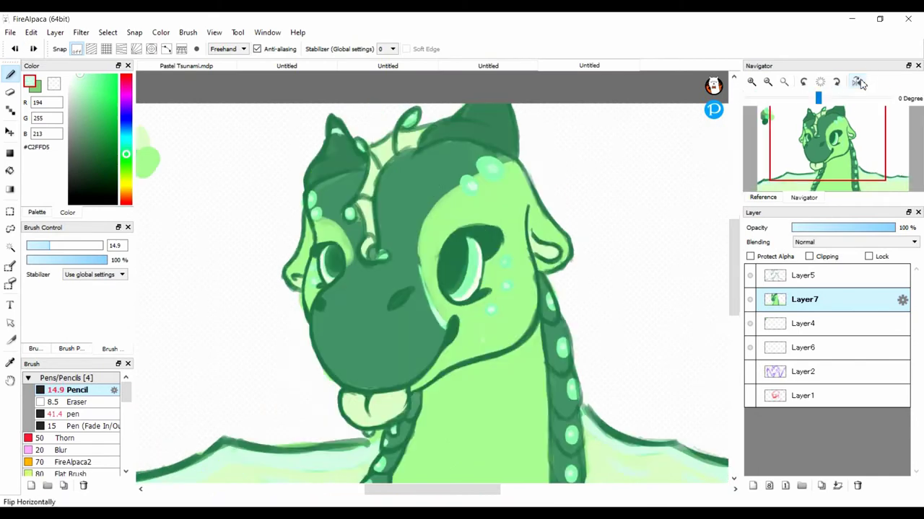
Add a new layer between the line art and flat colors, and set the Pencil to dark green #007425 at size 37
click(767, 82)
click(55, 32)
click(72, 60)
alt+click(173, 144)
click(116, 146)
key(b)
drag(48, 247, 70, 247)
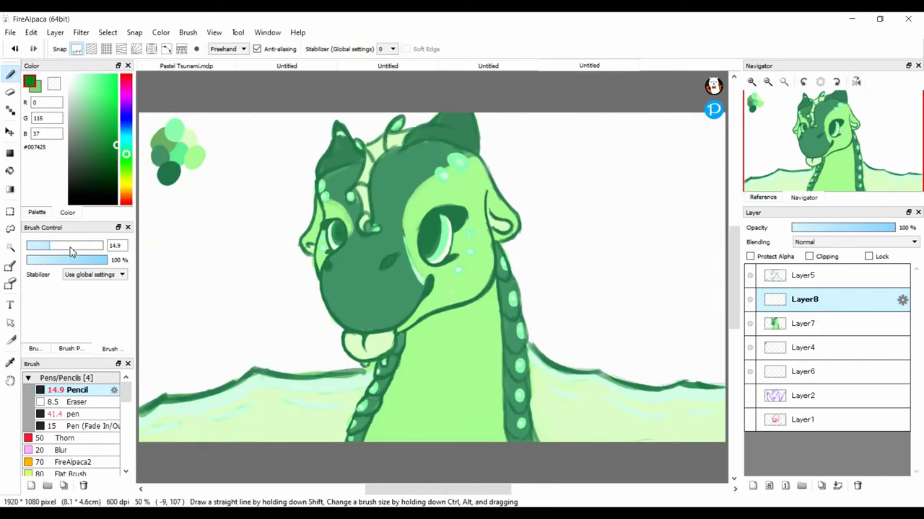
Try shadows in #007425 under the jaw and over the large eye, with the layer opacity lowered to 47%
scroll(404, 303, up, 1)
mouse_move(364, 338)
mouse_down()
mouse_move(392, 303)
mouse_move(449, 274)
mouse_move(392, 304)
mouse_move(404, 310)
mouse_up()
drag(437, 145, 443, 173)
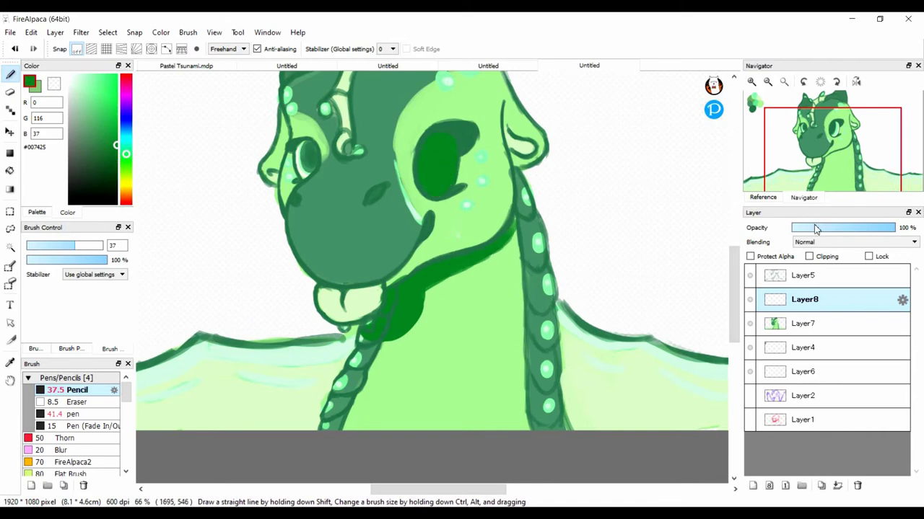
drag(816, 229, 840, 227)
Switch the shadow color to #246C4B, undo the trial shadow strokes and set the shadow layer's opacity to 62%
alt+click(435, 221)
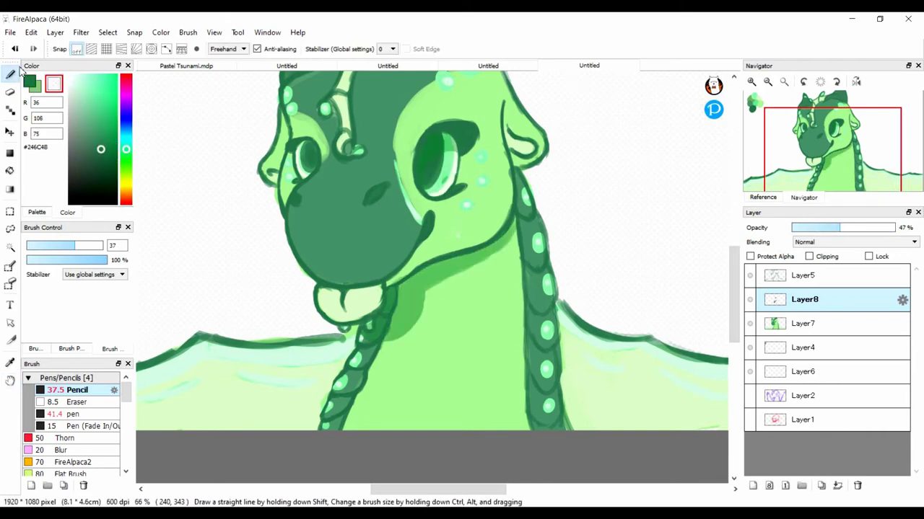
click(15, 51)
click(16, 50)
click(15, 50)
click(16, 50)
click(15, 51)
click(15, 50)
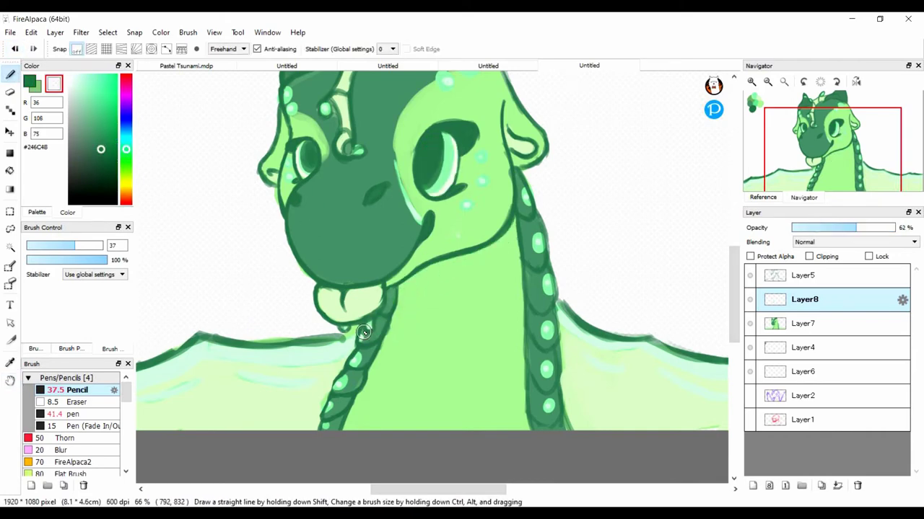
Paint #246C4B shadows across the eyes, under the jaw, beside the neck segments and on the pale chin below the snout
key(ctrl+y)
key(ctrl+y)
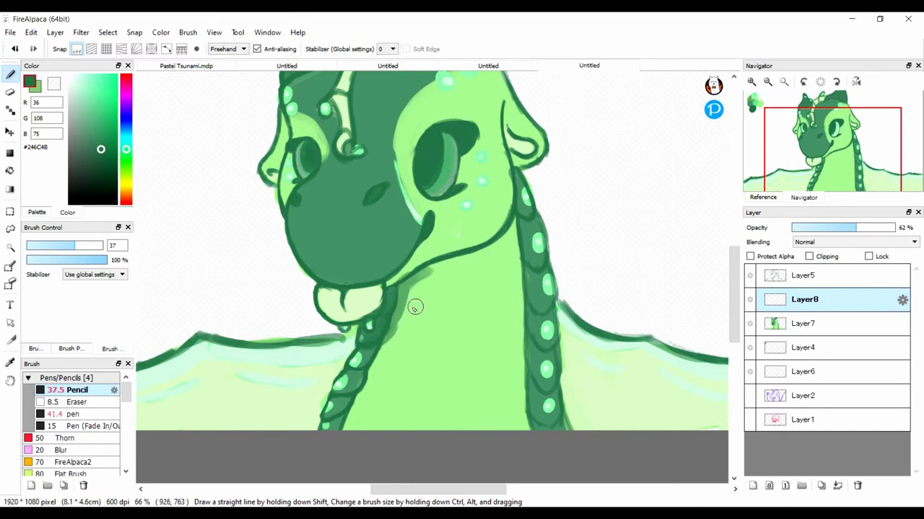
key(ctrl+y)
key(ctrl+y)
key(ctrl+y)
key(ctrl+y)
key(ctrl+y)
key(ctrl+y)
key(ctrl+y)
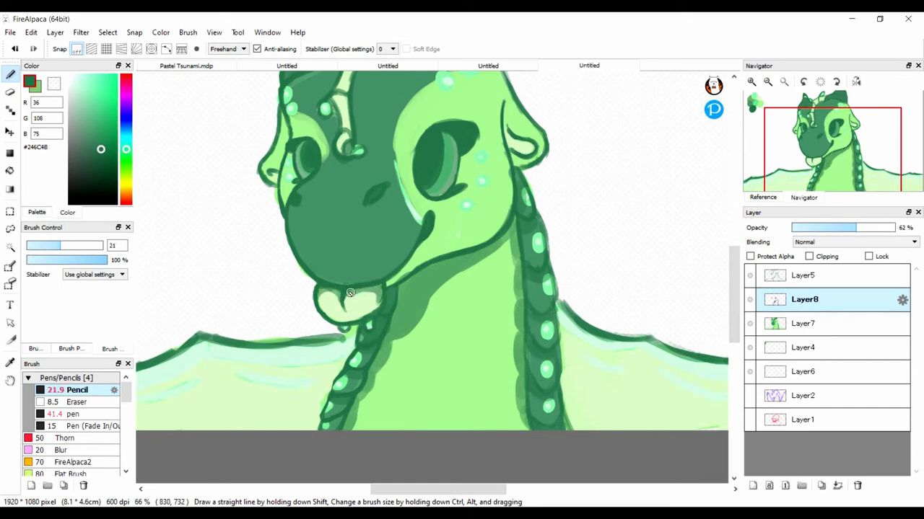
Add #246C4B shading inside the ears and along the forehead tendril, undoing a stray stroke
scroll(379, 267, up, 2)
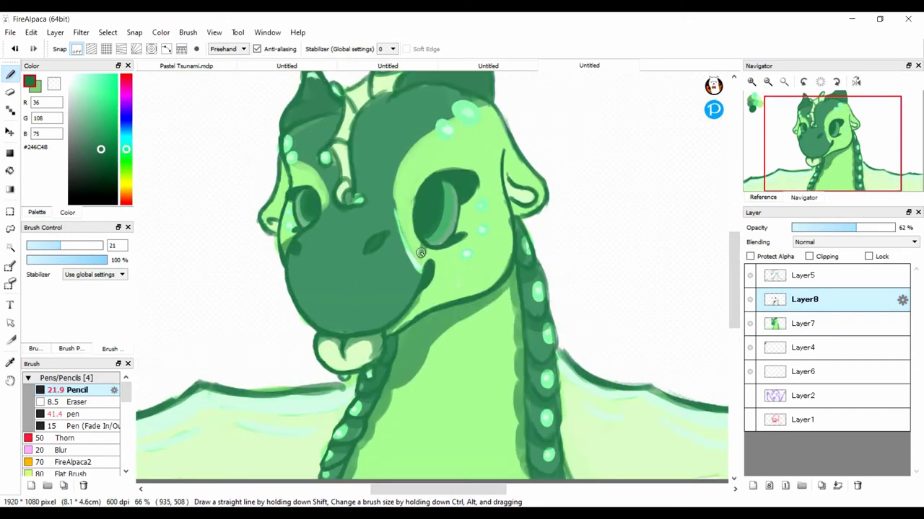
key(ctrl+z)
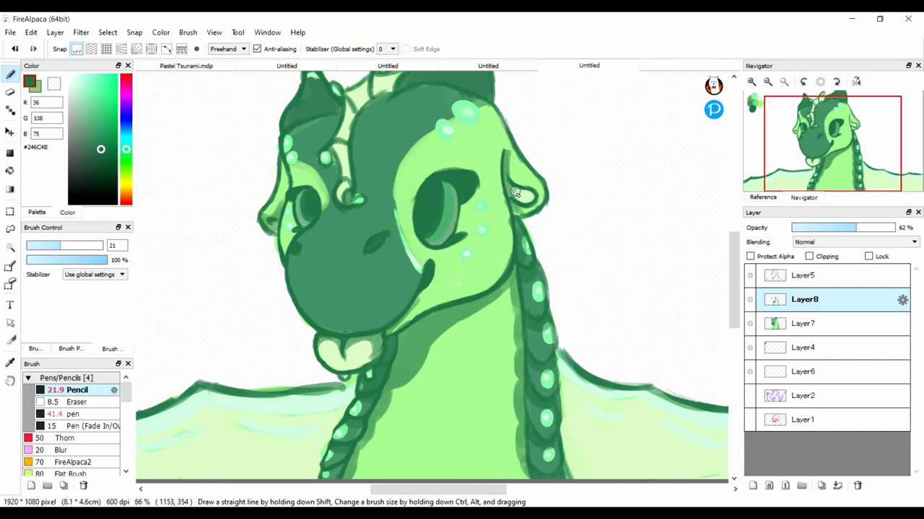
scroll(516, 199, up, 2)
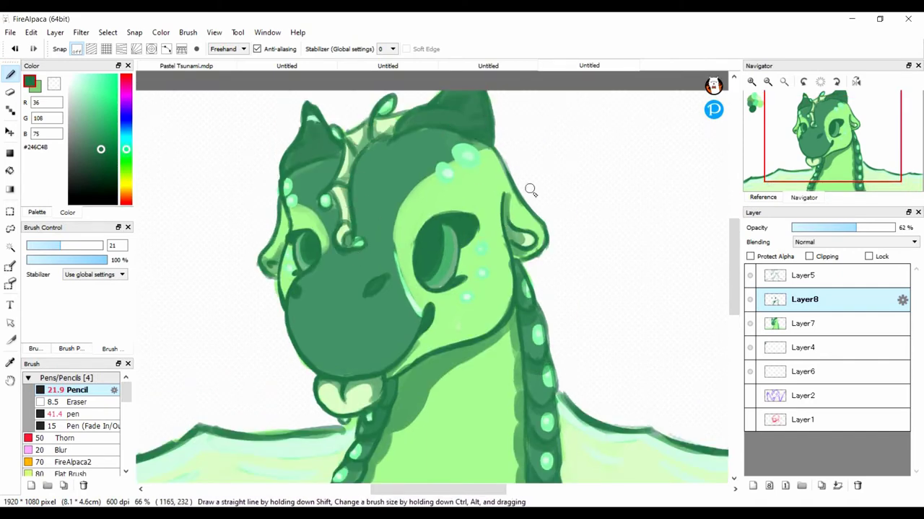
scroll(509, 209, down, 5)
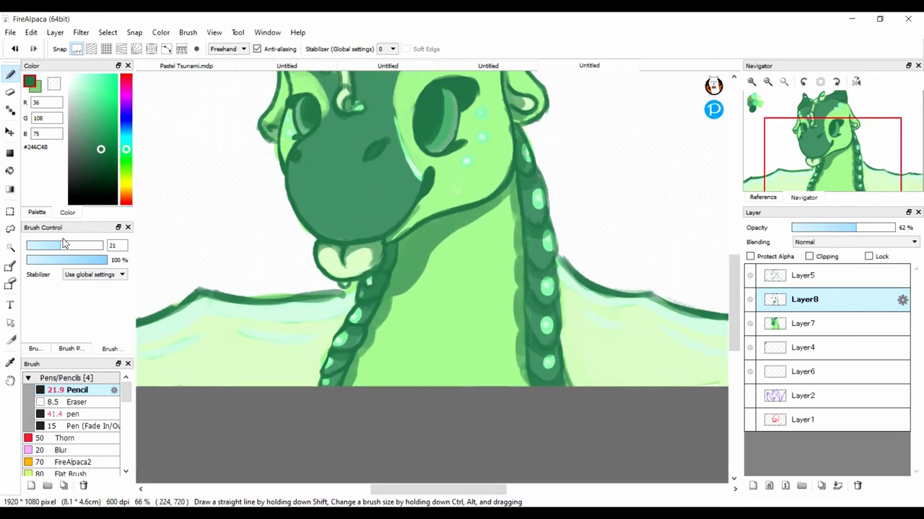
Paint shadow folds hanging from the upper edges of both wings with the Pencil at size 29 and 46% opacity
drag(586, 316, 610, 323)
scroll(609, 323, right, 4)
mouse_move(507, 314)
mouse_down()
mouse_move(528, 326)
mouse_move(516, 321)
mouse_up()
scroll(433, 329, left, 9)
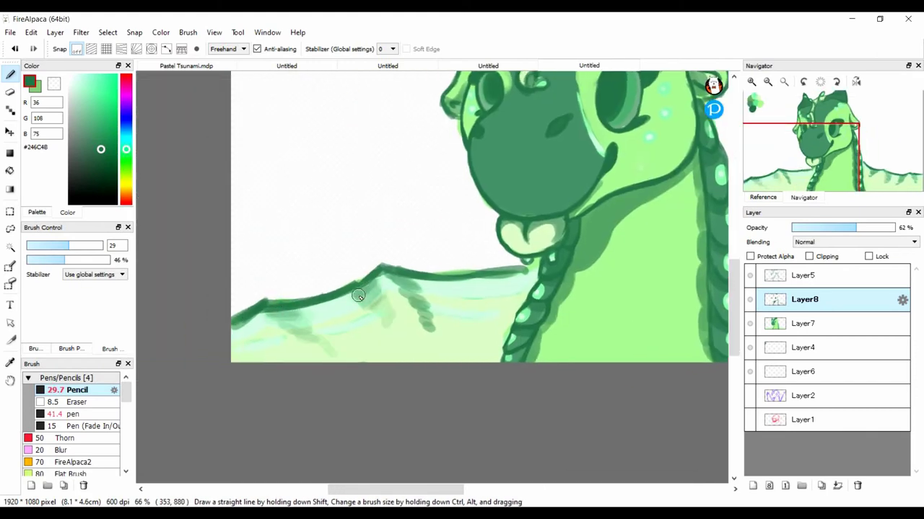
scroll(435, 249, down, 1)
key(x)
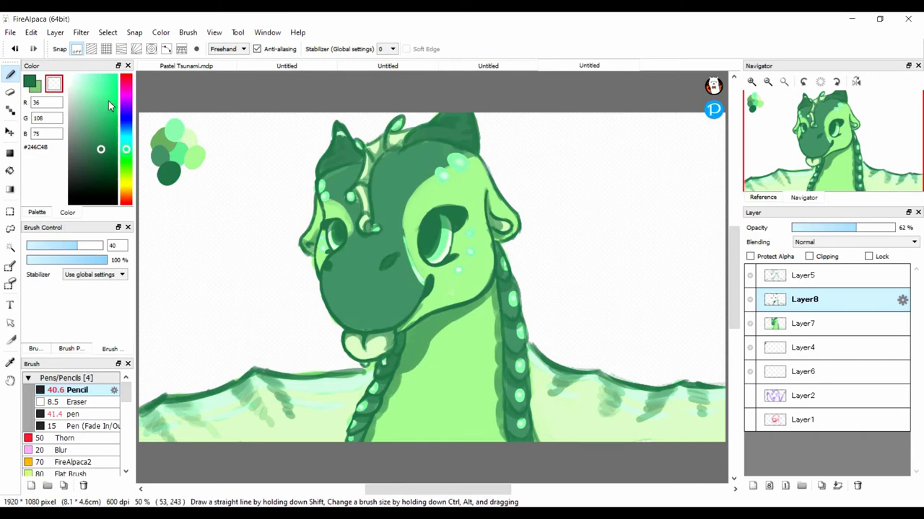
Add a new layer at the top of the stack and set up the AirBrush with light mint #A8FAC2
key(ctrl+shift+n)
alt+click(217, 404)
scroll(72, 426, down, 3)
click(72, 436)
click(70, 447)
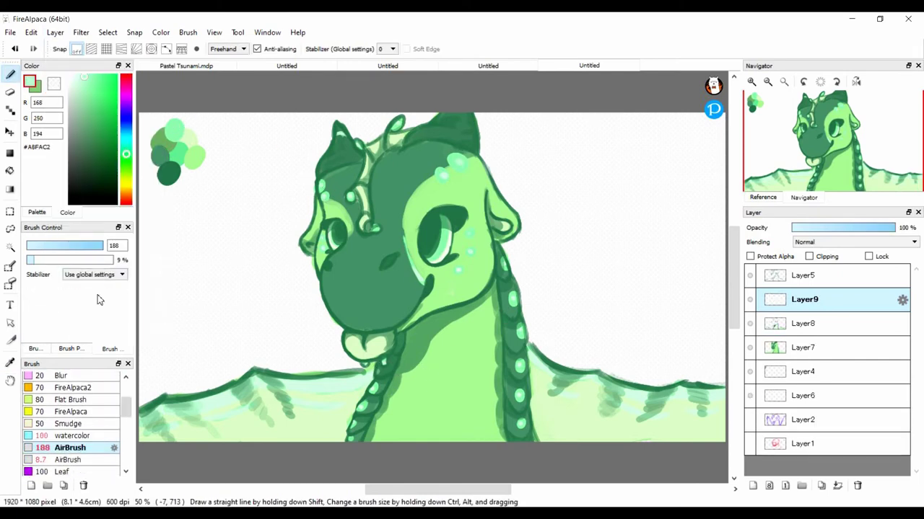
drag(804, 299, 808, 275)
Airbrush a soft glow over the neck, face and forehead spots, and set the glow layer's opacity to 72%
drag(505, 242, 523, 433)
drag(315, 185, 318, 213)
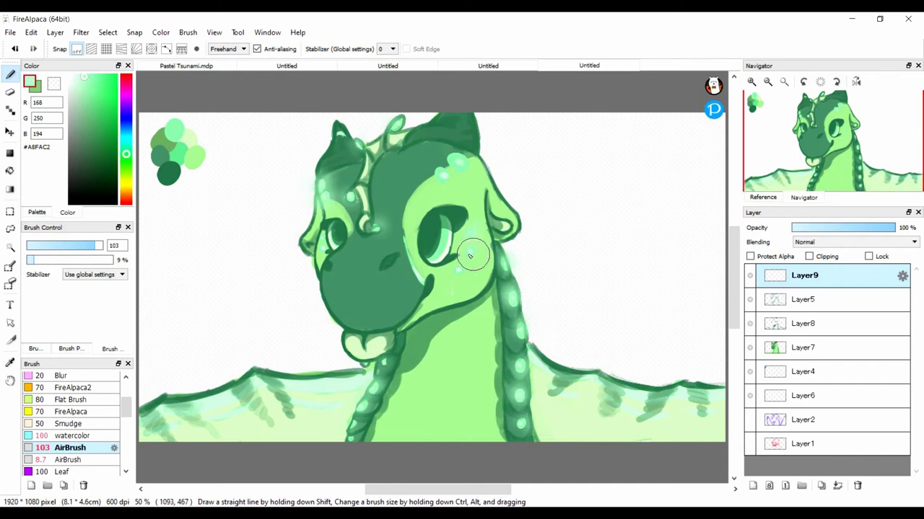
drag(433, 165, 458, 162)
drag(835, 229, 870, 230)
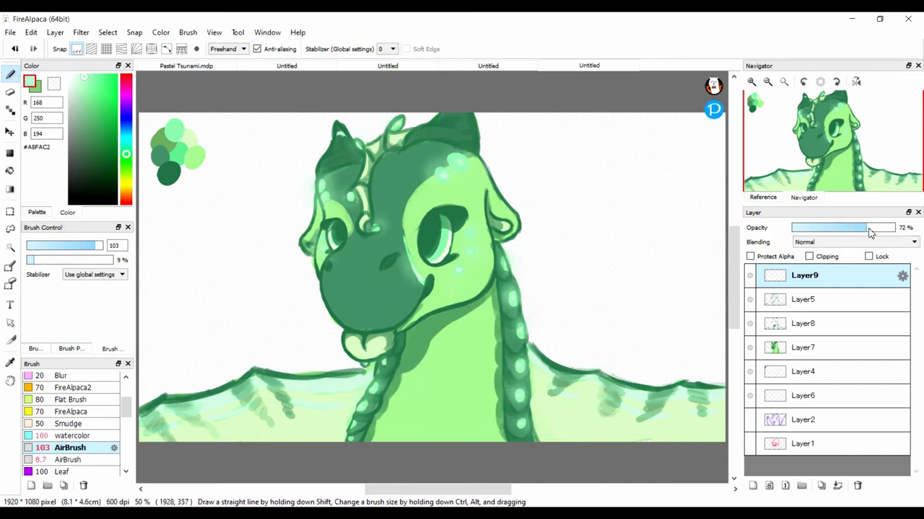
Soften the wing fold shadows on the shadow layer with the Blur brush
click(878, 355)
click(878, 323)
key(x)
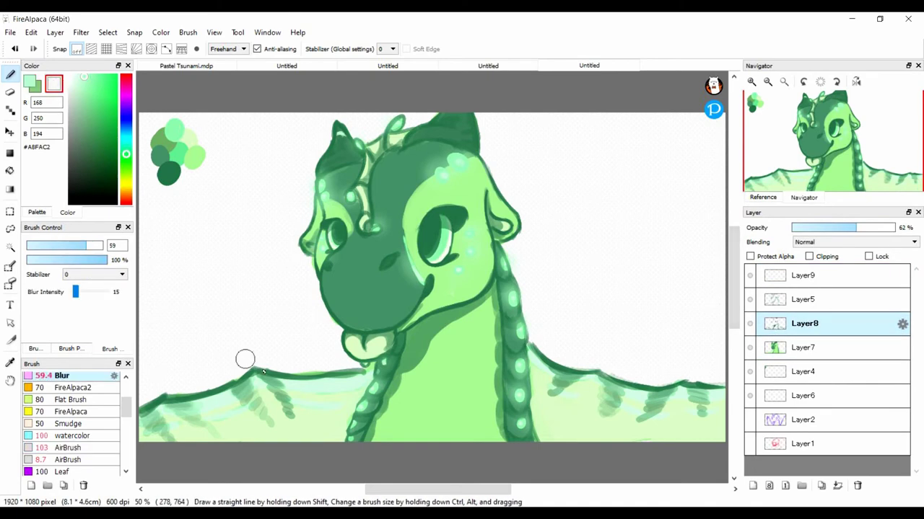
key(x)
drag(245, 358, 267, 382)
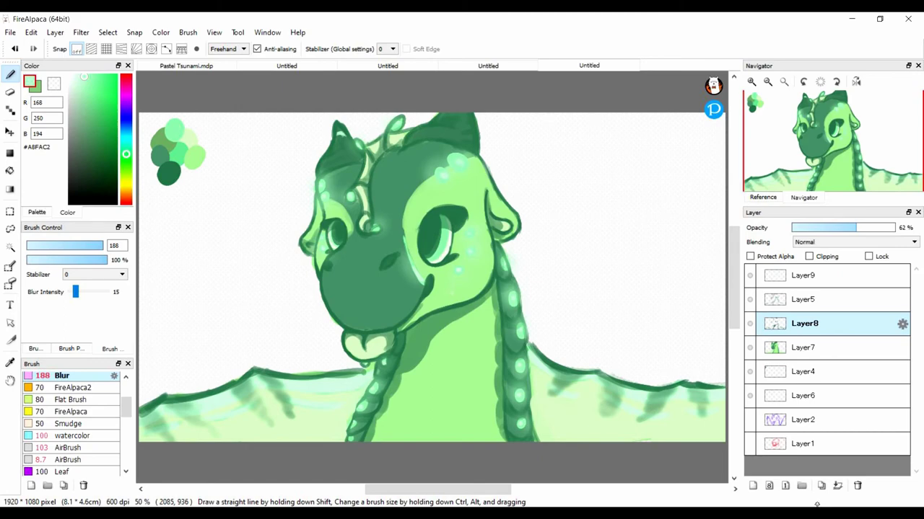
Add another layer at the top of the stack and choose the pen brush with white #FFFFFF
click(55, 31)
click(68, 45)
scroll(226, 288, up, 3)
key(x)
click(73, 423)
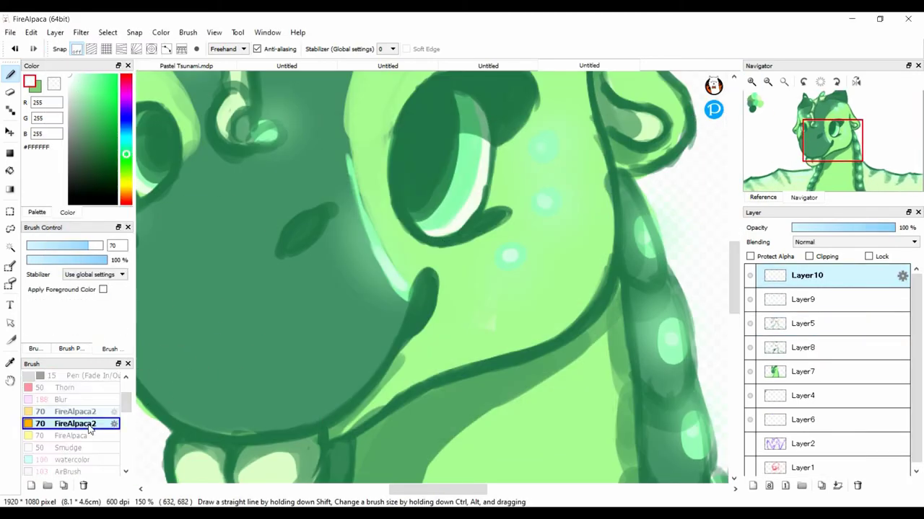
scroll(90, 430, up, 3)
click(72, 414)
scroll(353, 215, down, 1)
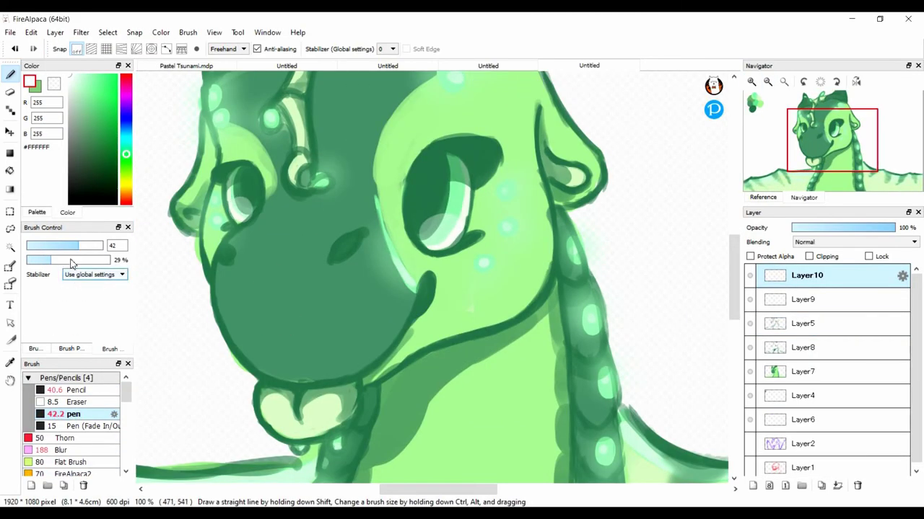
Place round white highlights in both eyes with the pen at full opacity and add short white strokes with the Pencil
drag(70, 264, 110, 260)
click(59, 246)
click(449, 179)
click(75, 390)
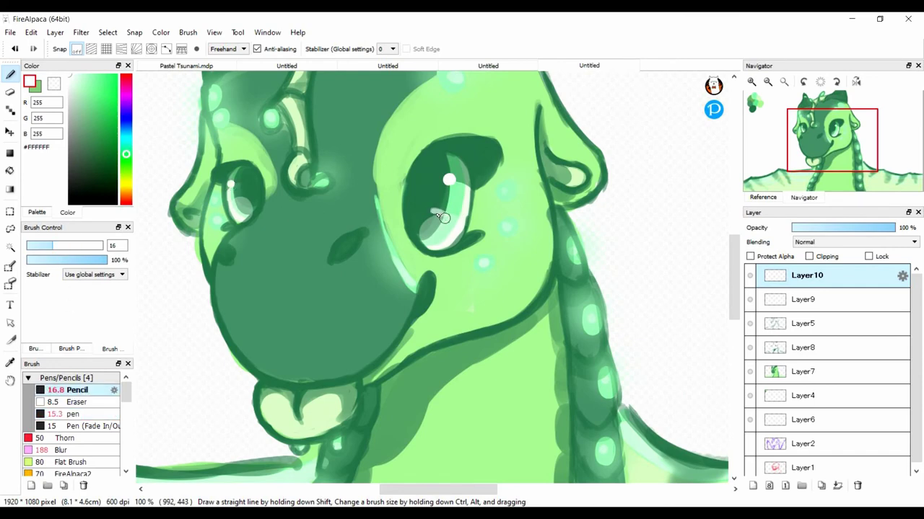
drag(441, 216, 453, 218)
scroll(442, 217, up, 1)
Try scattering pale #DFFFDB stars in the large eye using the Star brush with scatter strength 1 and particle size 35
scroll(87, 425, down, 5)
click(64, 466)
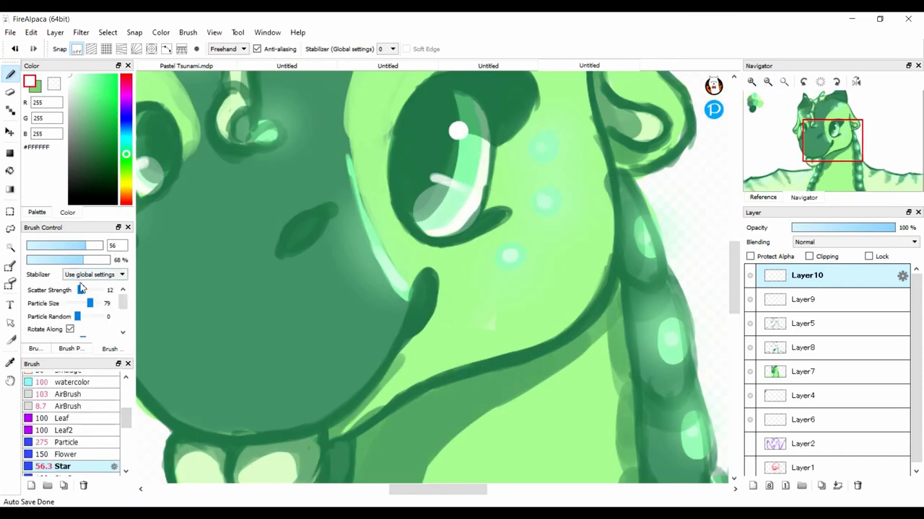
drag(81, 288, 78, 290)
click(423, 151)
key(ctrl+z)
alt+click(436, 176)
click(435, 205)
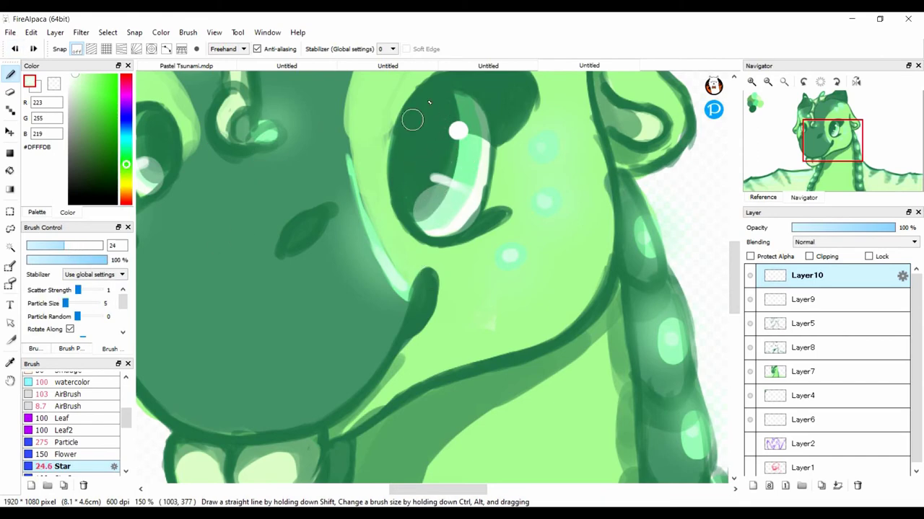
drag(89, 303, 78, 305)
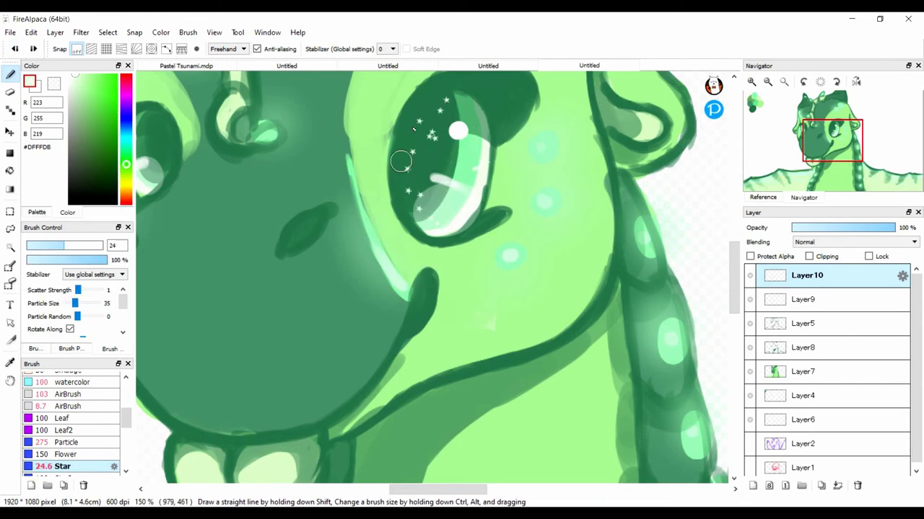
scroll(402, 161, down, 1)
scroll(425, 175, down, 2)
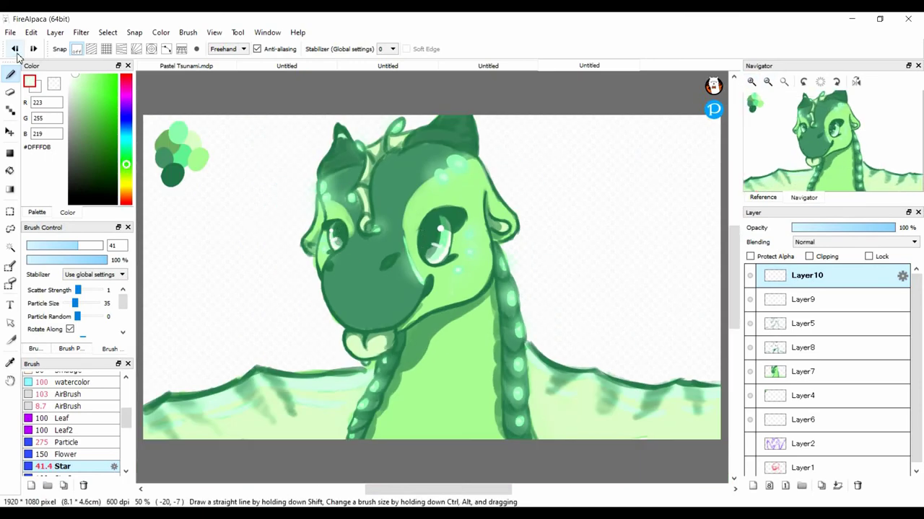
Remove the round white highlight from the large eye with the pen set to transparent
click(803, 324)
click(802, 347)
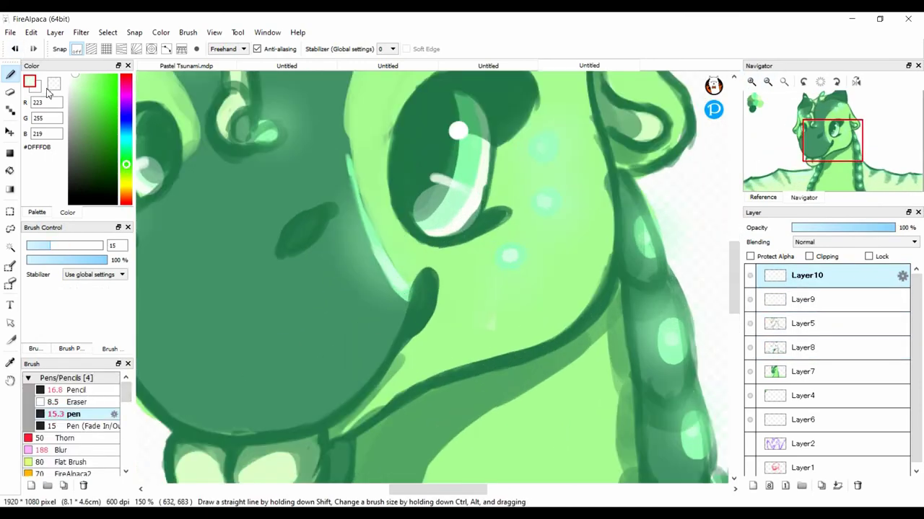
drag(437, 140, 469, 119)
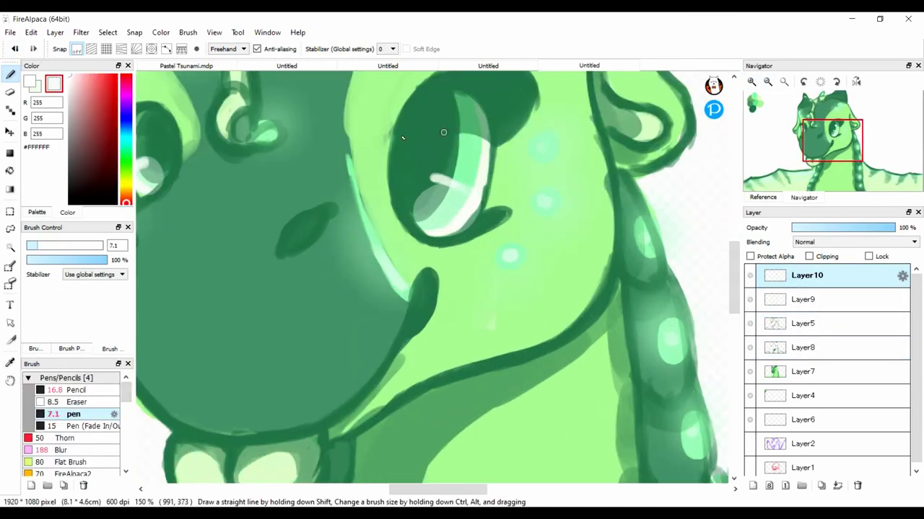
Undo the removal of the large eye's round white highlight and choose the Particle brush
key(ctrl+z)
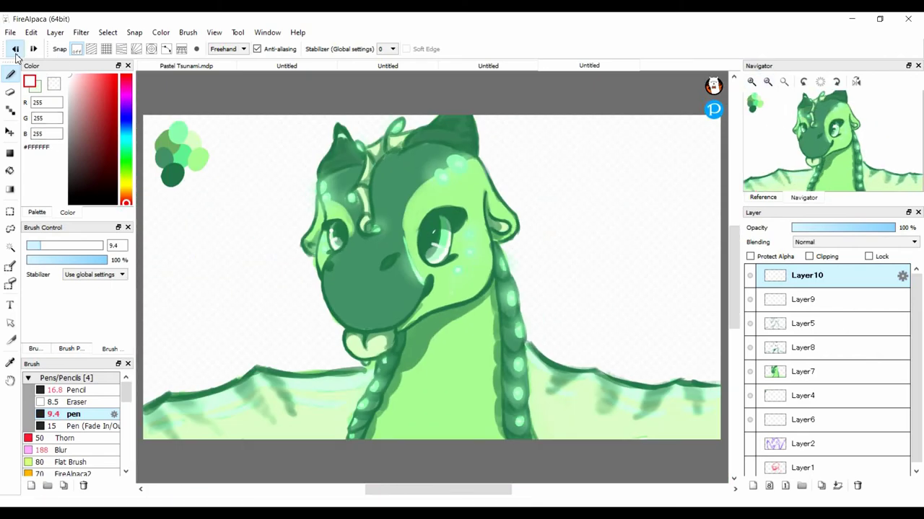
drag(126, 390, 124, 436)
click(61, 419)
click(69, 394)
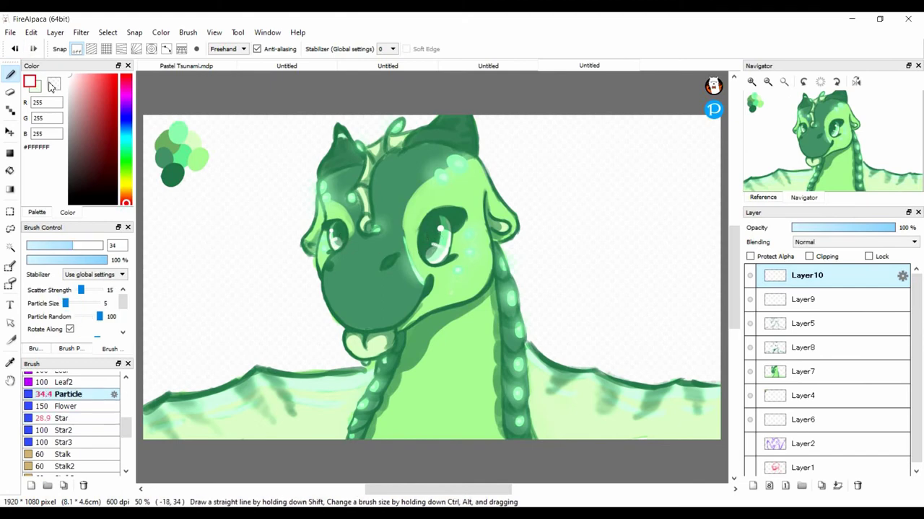
Touch up the dark upper part of the large eye with the Pencil, sampling dark green #205E41 at 43% opacity
key(x)
key(x)
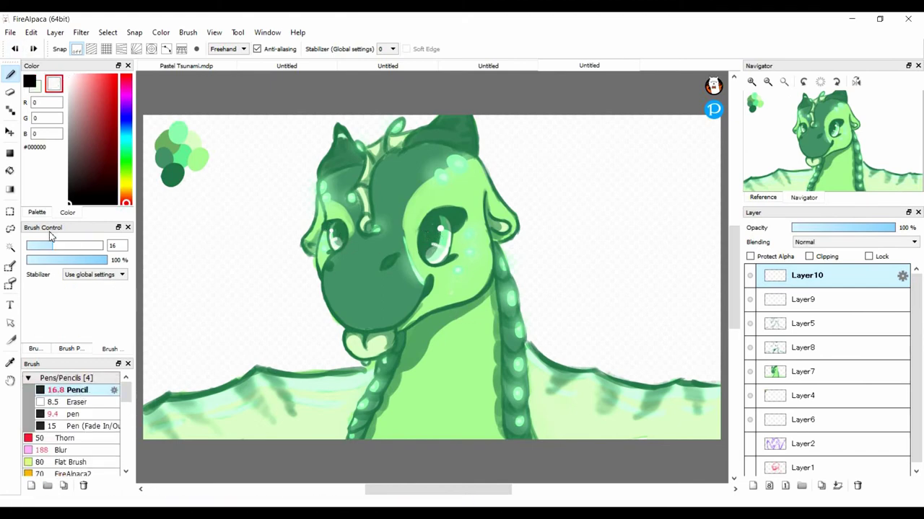
drag(426, 220, 437, 218)
alt+click(424, 234)
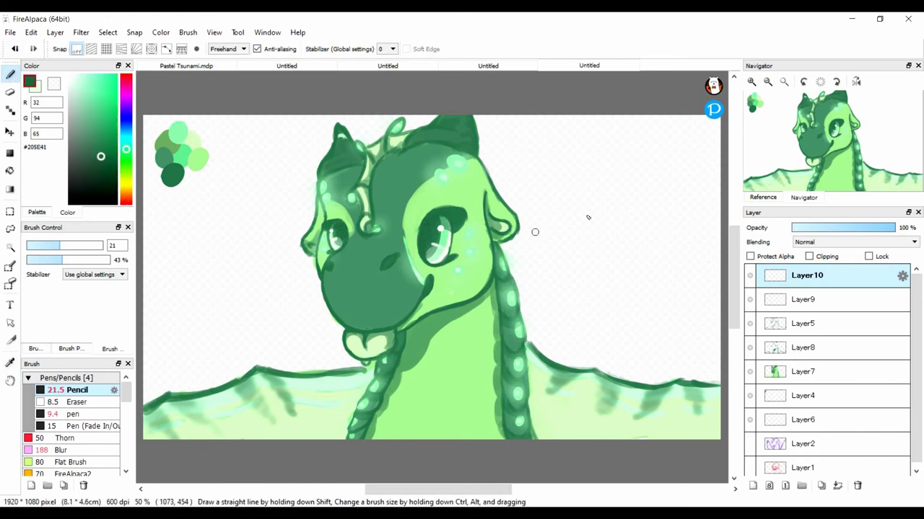
Delete Layer4 from the layer stack
click(818, 395)
click(857, 486)
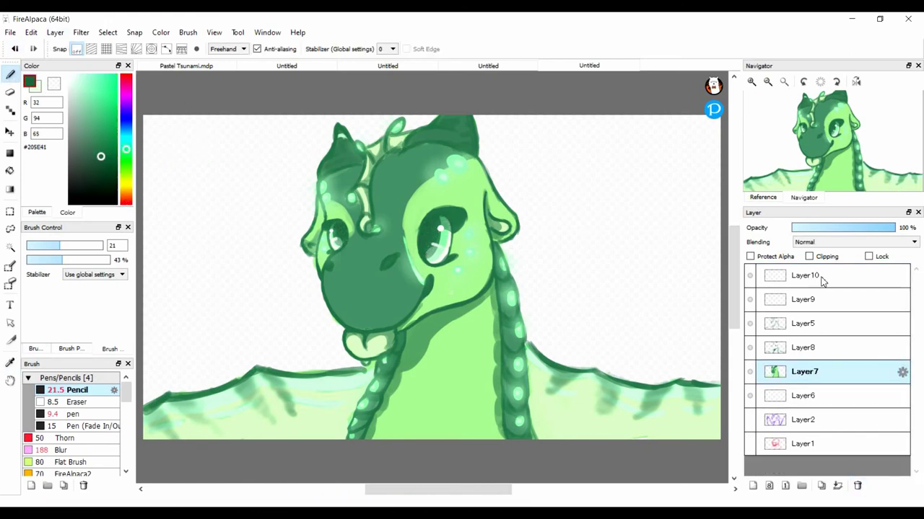
Try merging the artwork layers from Layer10 downward into Layer6
click(823, 280)
drag(799, 328, 801, 296)
click(836, 486)
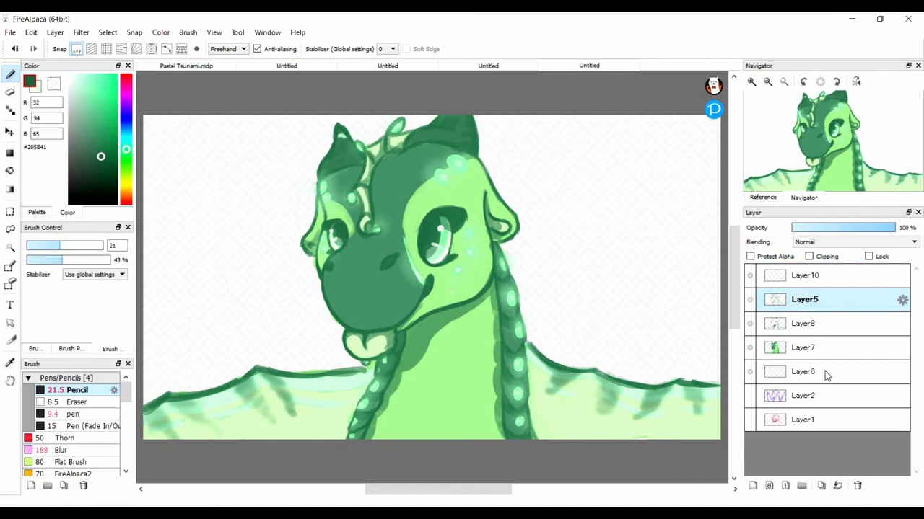
click(837, 486)
Delete the hidden sketch layers Layer1 and Layer2
click(857, 486)
click(858, 486)
click(857, 486)
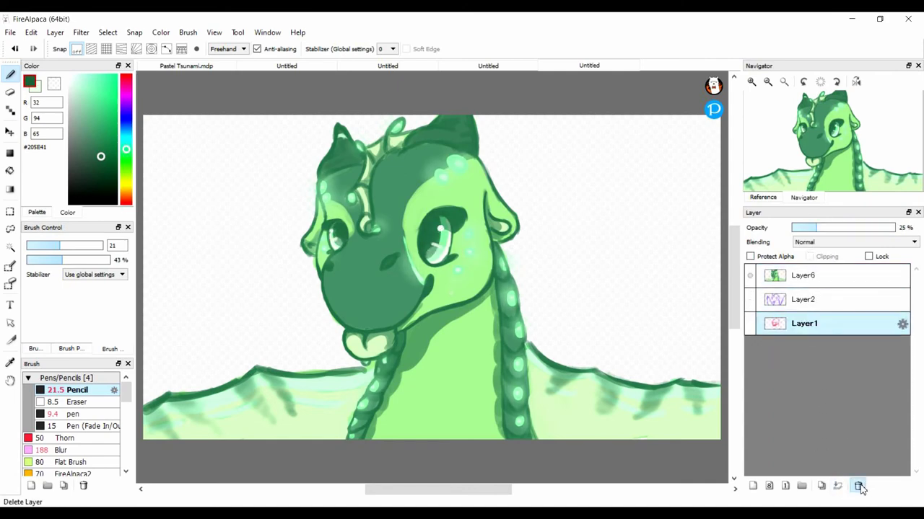
click(857, 486)
Add a new layer and place it beneath the merged dragon artwork on Layer6
key(i)
click(802, 300)
key(b)
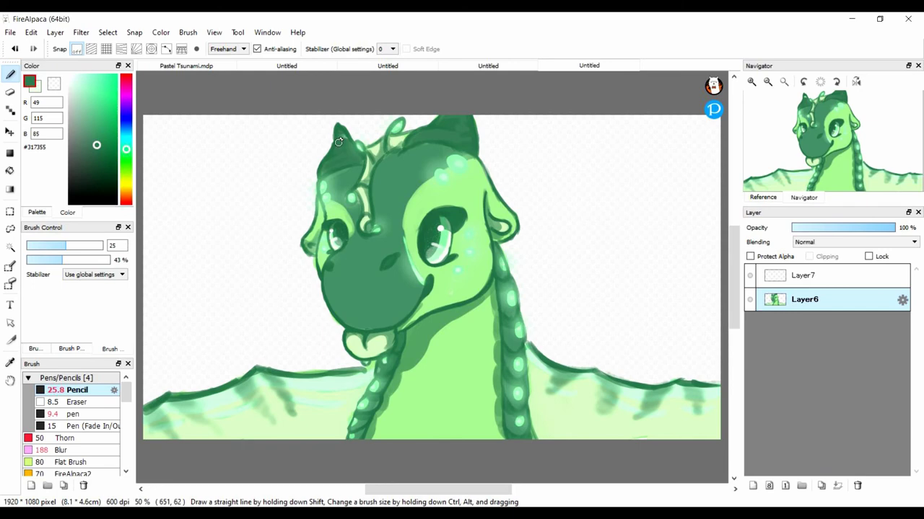
drag(767, 311, 805, 311)
Try covering the background behind the dragon with dark green #376056 using the Pencil at size 363
key(i)
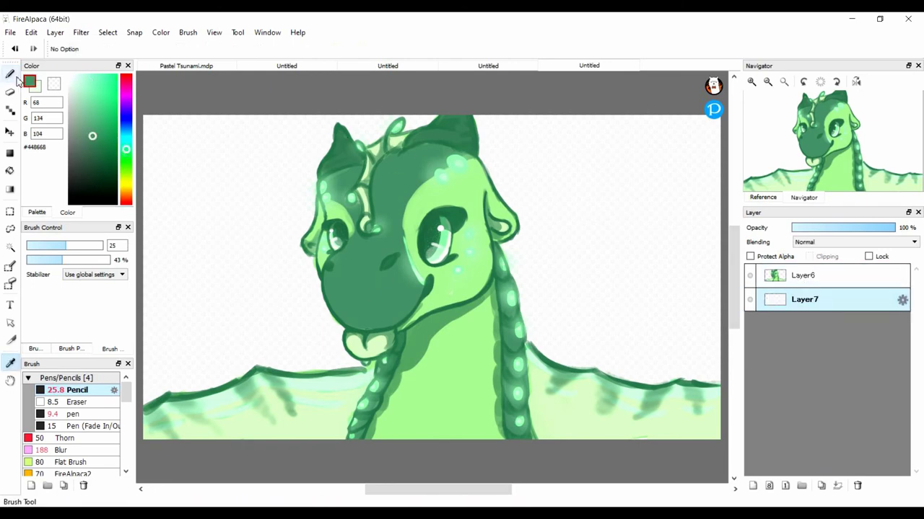
key(b)
click(126, 146)
mouse_move(166, 180)
mouse_down()
mouse_move(320, 423)
mouse_move(231, 145)
mouse_up()
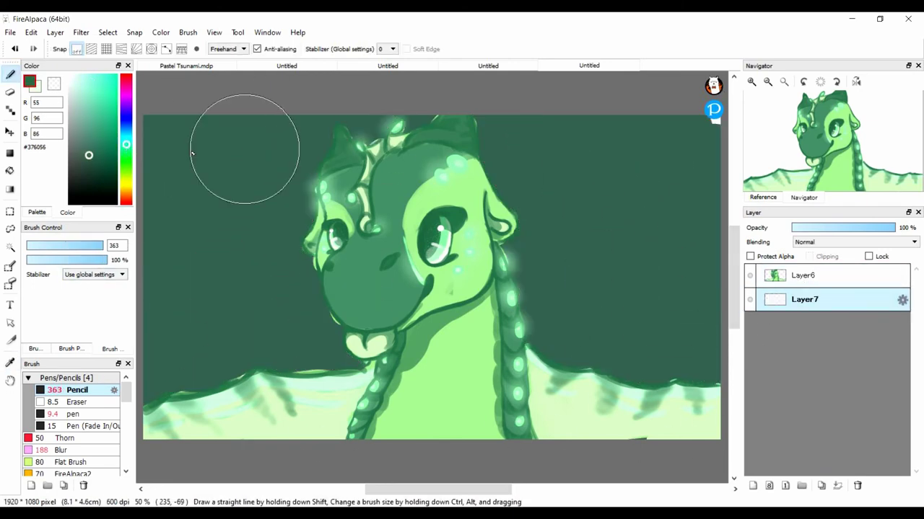
Undo the dark background and the layer merging so the artwork layers are separate again
click(14, 48)
click(17, 49)
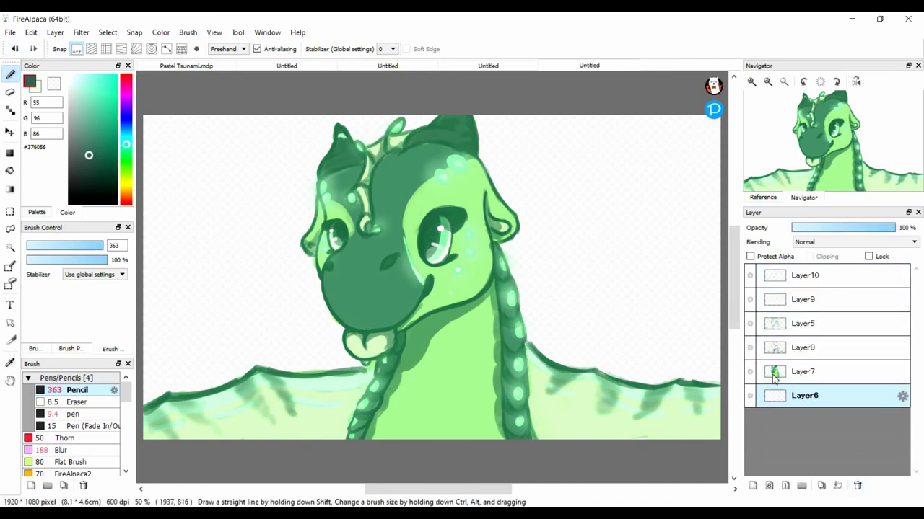
Cover the whole background on Layer6 with medium green #4A9F6F using the Pencil
mouse_move(516, 290)
mouse_down()
mouse_move(567, 330)
mouse_move(505, 144)
mouse_up()
key(i)
click(94, 123)
click(10, 74)
mouse_move(216, 180)
mouse_down()
mouse_move(337, 309)
mouse_move(614, 289)
mouse_up()
Clean up stray paint around the dragon's outline on Layer7 with the Pencil set to transparent
click(803, 372)
key(x)
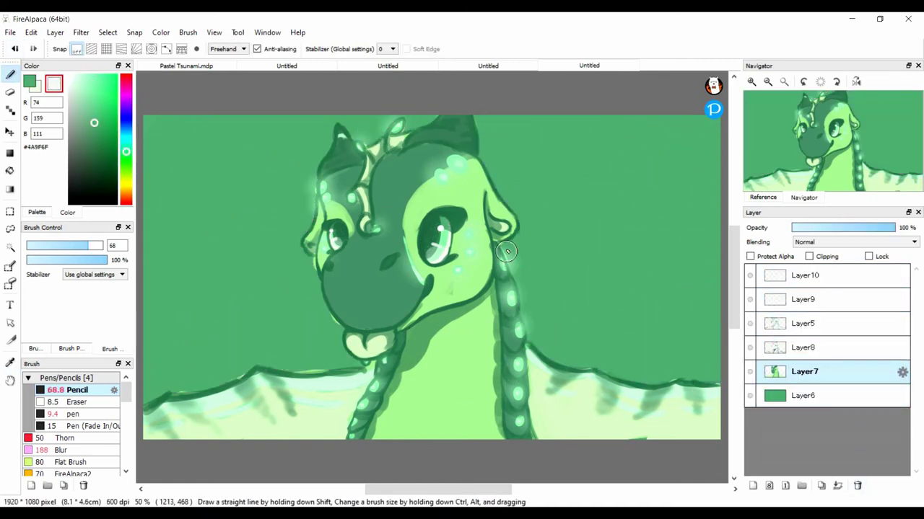
drag(445, 283, 322, 366)
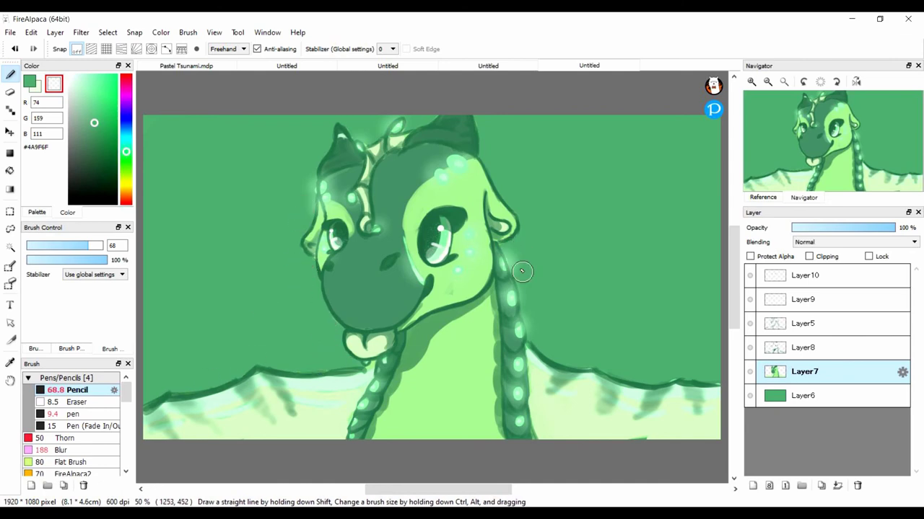
Shade the lower background above the wings on Layer6 with dark green #2B5944 using the AirBrush
key(i)
click(92, 159)
scroll(124, 400, down, 1)
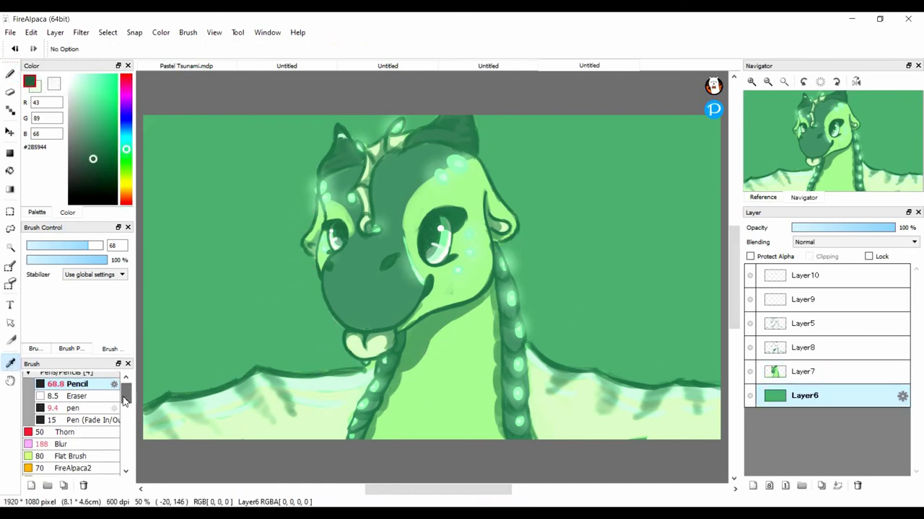
scroll(128, 404, down, 3)
click(70, 415)
mouse_move(163, 361)
mouse_down()
mouse_move(226, 288)
mouse_move(617, 413)
mouse_up()
Brighten the upper background with light green #5DC68A using a very large AirBrush at 2 to 4% opacity
alt+click(238, 217)
mouse_move(187, 303)
mouse_down()
mouse_move(238, 166)
mouse_move(288, 180)
mouse_up()
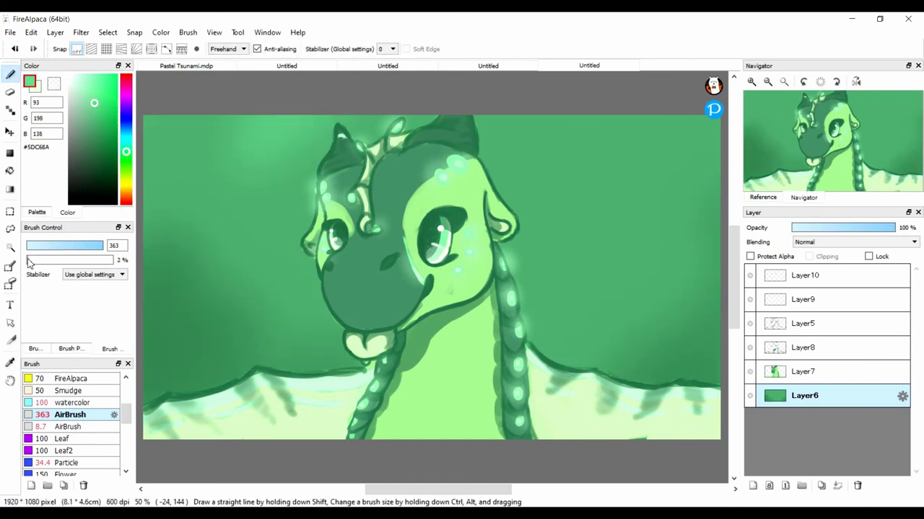
mouse_move(271, 144)
mouse_down()
mouse_move(394, 277)
mouse_move(181, 156)
mouse_move(195, 115)
mouse_up()
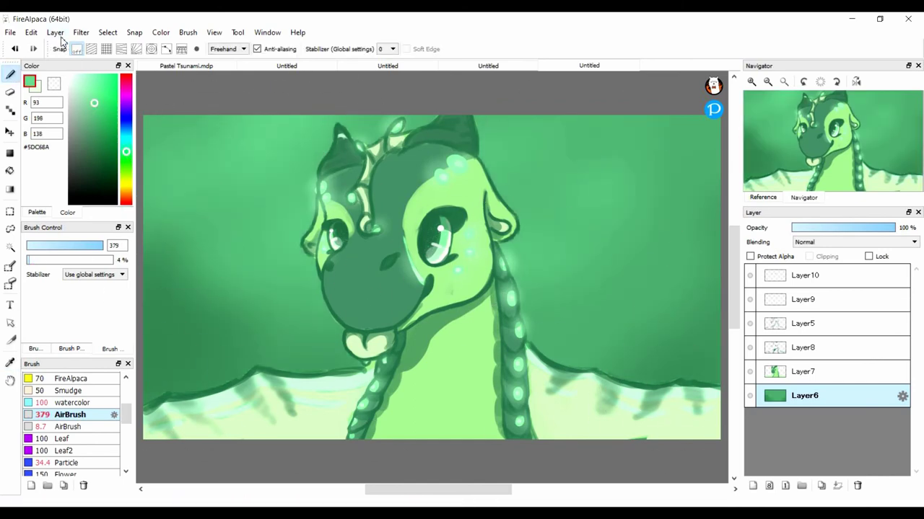
Add a layer directly above the background and choose the watercolor brush with pale green #E1F8DC
key(ctrl+shift+n)
click(78, 79)
click(72, 77)
click(114, 415)
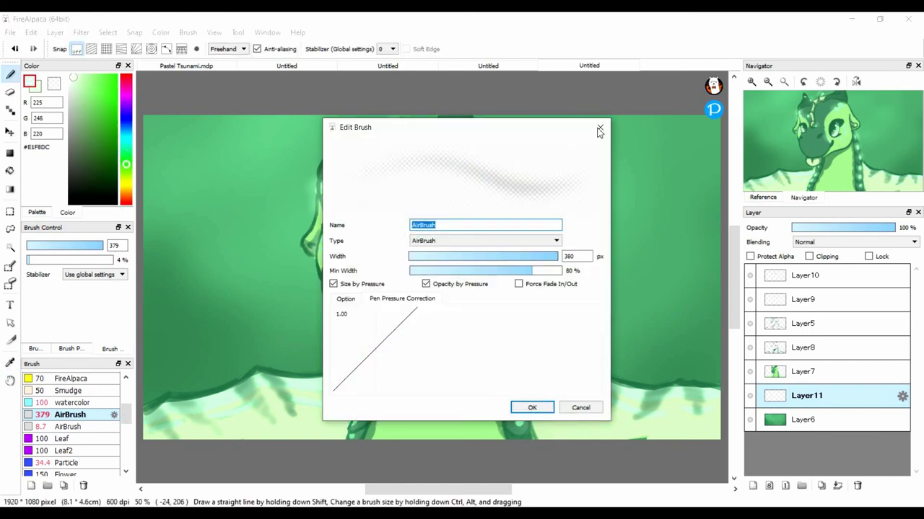
key(Escape)
mouse_move(126, 414)
mouse_down()
mouse_move(136, 390)
mouse_move(127, 405)
mouse_up()
click(74, 445)
Dab soft pale circles of different sizes onto the background left of the dragon at 26% opacity
click(192, 325)
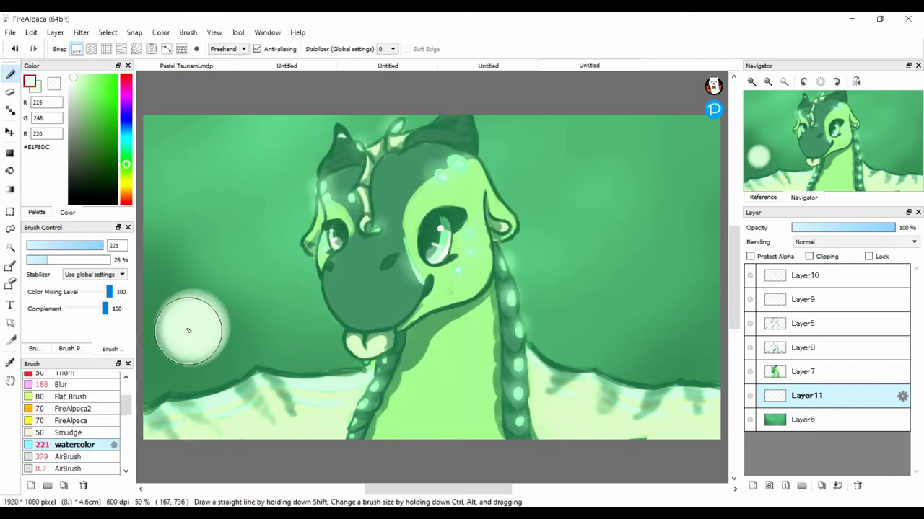
click(265, 268)
click(174, 243)
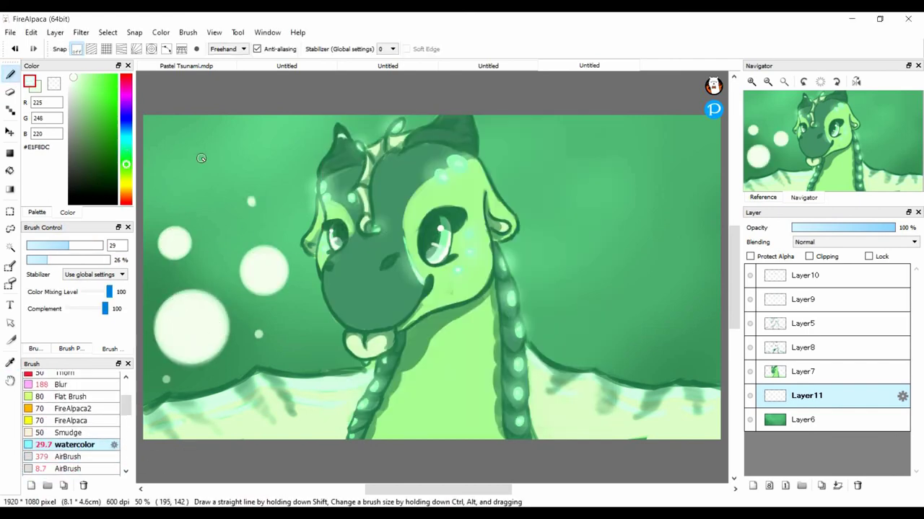
Dab pale circles of varied sizes onto the background right of the dragon, resizing the watercolor brush between them
click(98, 246)
click(686, 316)
click(583, 377)
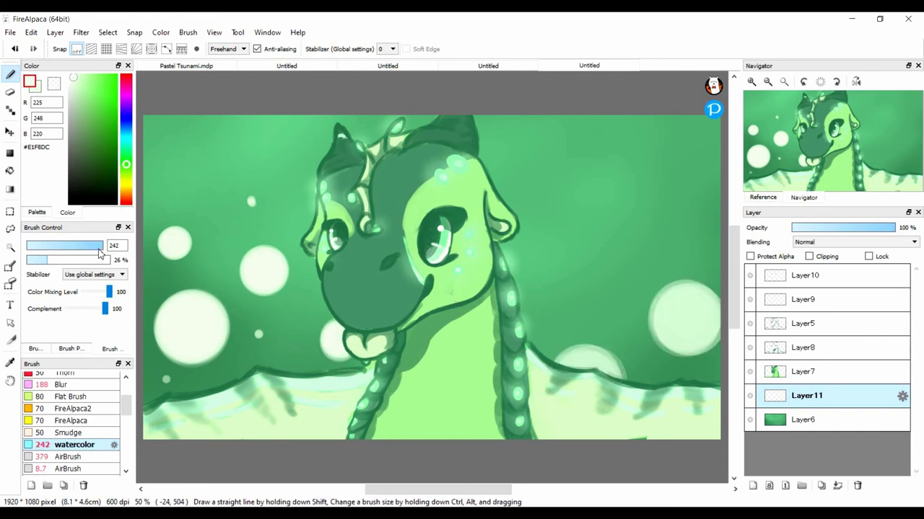
click(575, 291)
mouse_move(99, 248)
mouse_down()
mouse_move(79, 246)
mouse_move(102, 246)
mouse_up()
click(663, 228)
click(533, 166)
Fade the inside of the larger circles left of the dragon with the watercolor brush set to transparent at 4% opacity
click(196, 313)
click(189, 322)
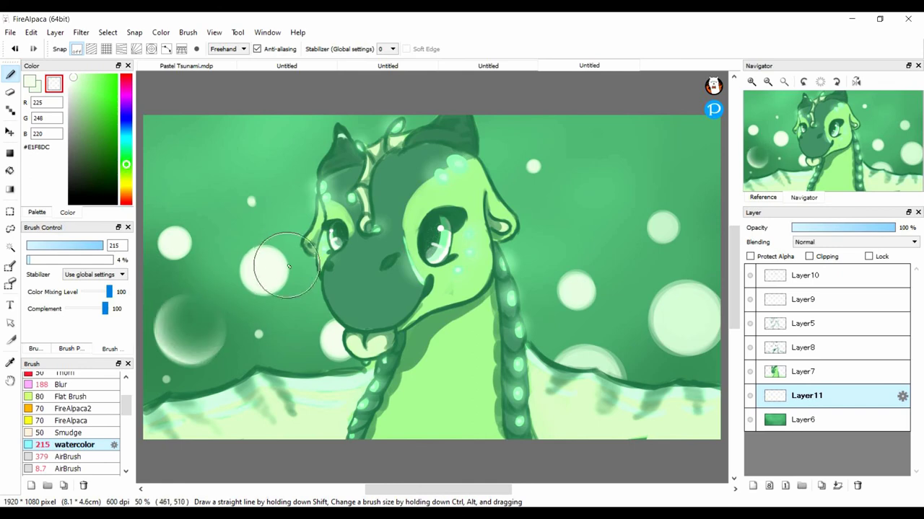
click(244, 265)
click(93, 247)
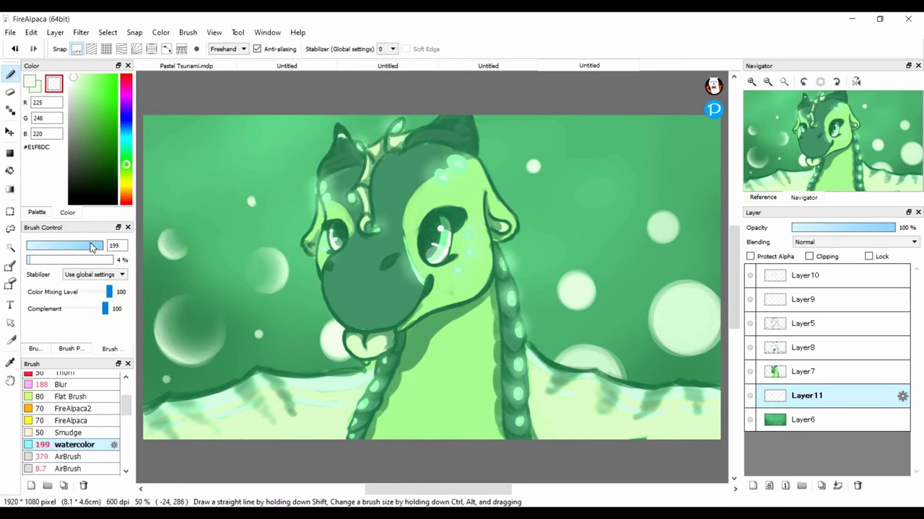
Hollow out the circles right of the dragon and the remaining small ones into glowing crescents with the transparent watercolor brush
click(569, 273)
drag(167, 259, 211, 270)
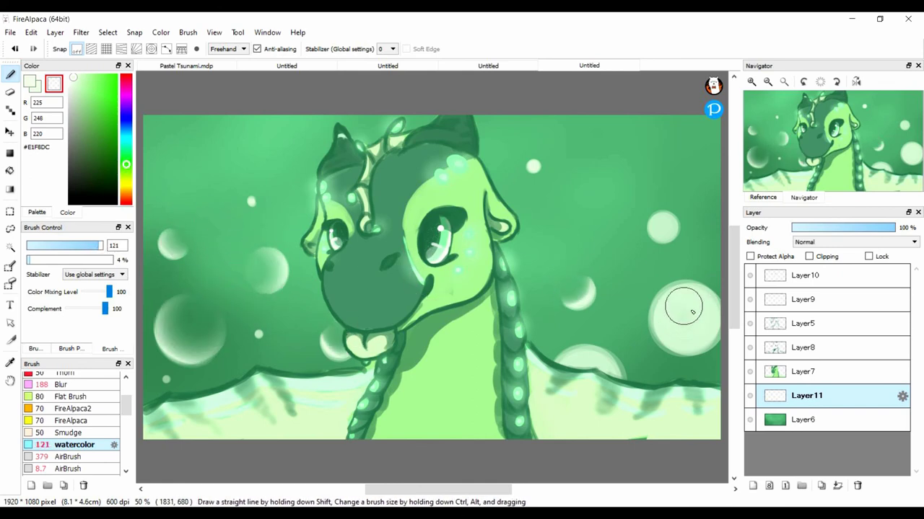
click(685, 311)
click(577, 371)
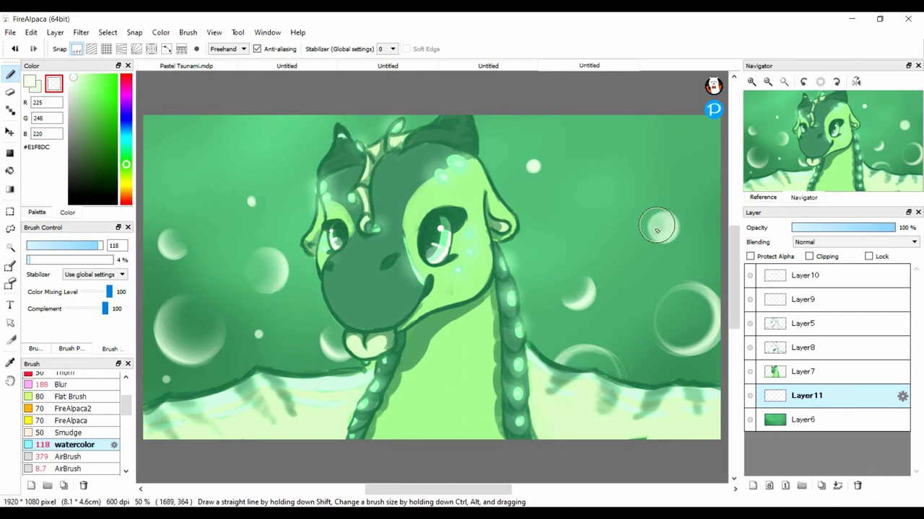
drag(244, 268, 250, 206)
Shade the centers of the large bubbles with dark green #317355 using the watercolor brush at 4% opacity
alt+click(275, 350)
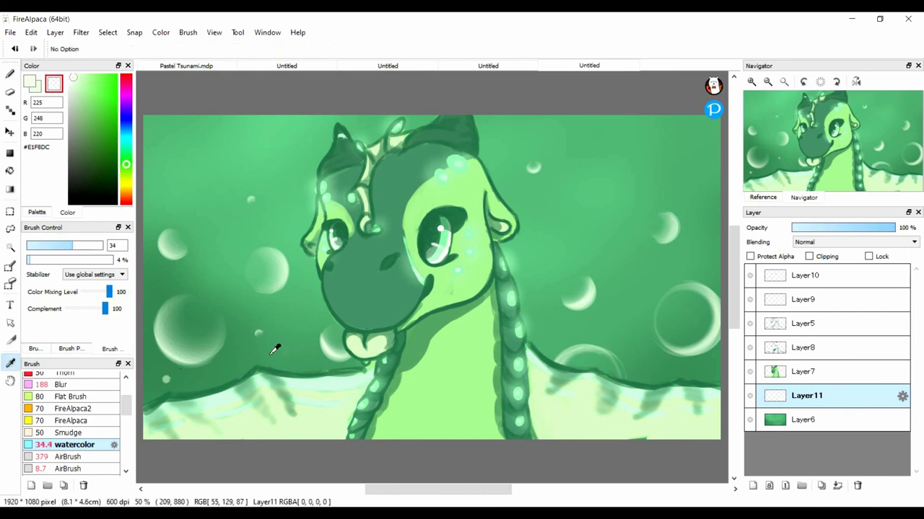
drag(275, 349, 303, 350)
click(185, 336)
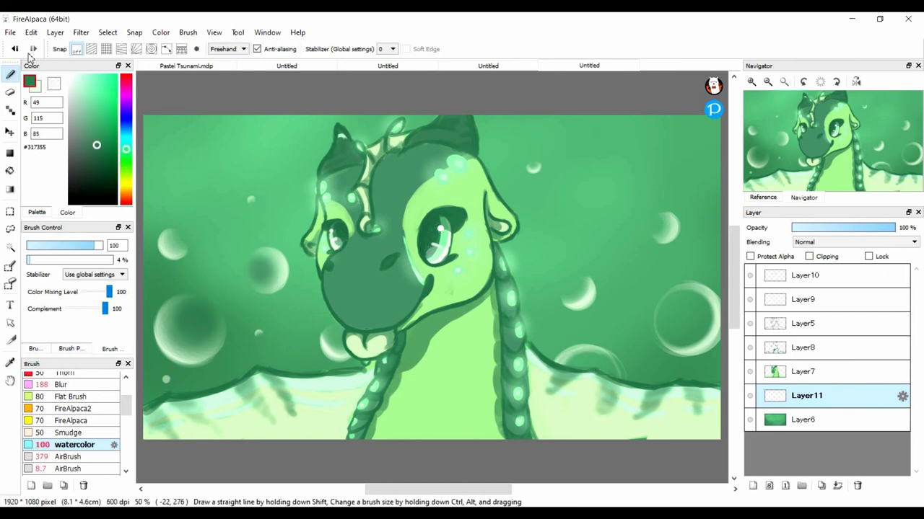
drag(261, 269, 242, 272)
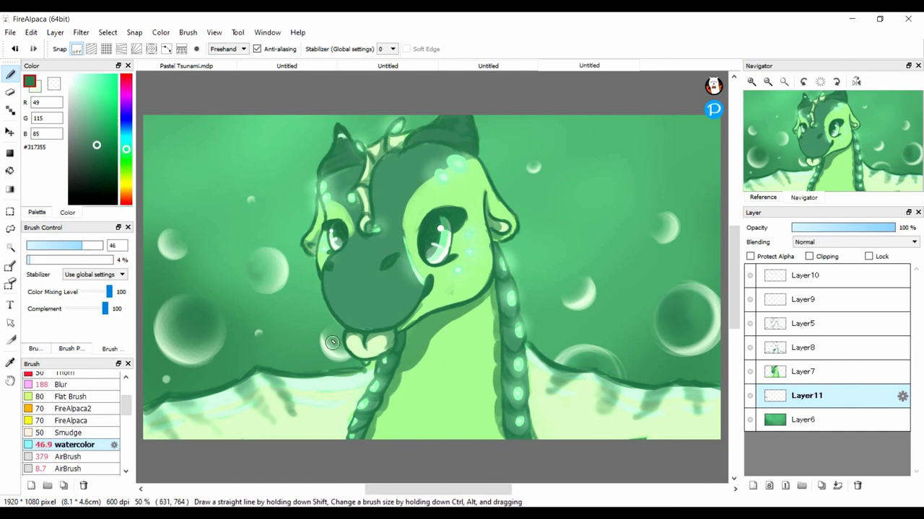
Scatter tiny white #FFFFFF and pale mint #CBFFE7 specks across both sides of the background with a large Particle brush
key(x)
scroll(79, 426, down, 3)
click(69, 427)
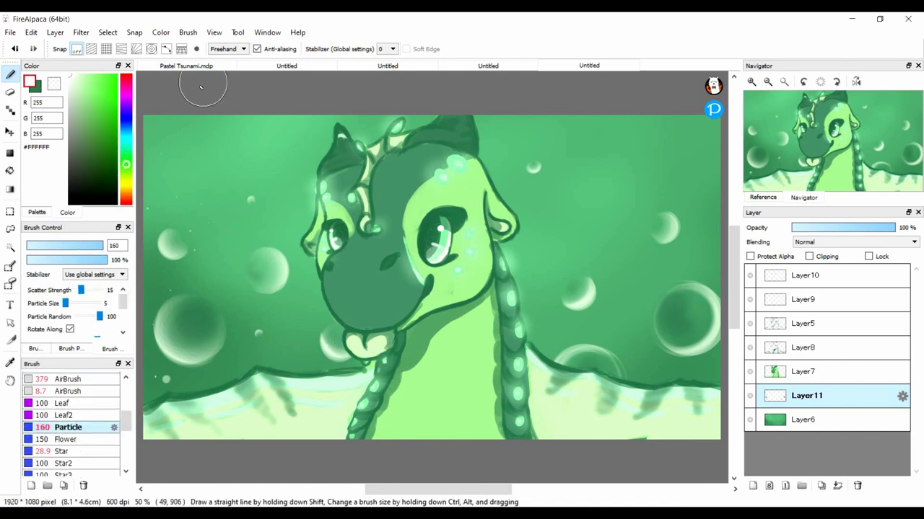
drag(164, 282, 154, 286)
mouse_move(691, 372)
mouse_down()
mouse_move(622, 206)
mouse_move(634, 186)
mouse_up()
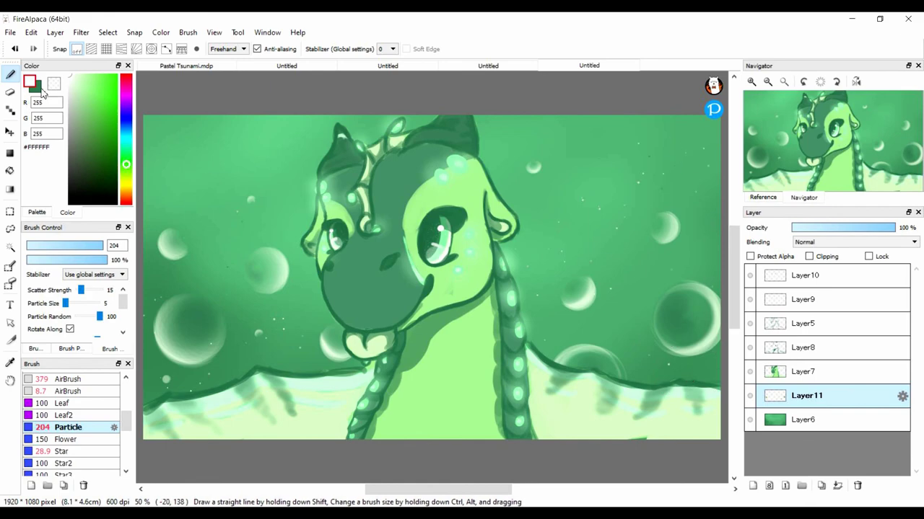
alt+click(600, 225)
drag(199, 241, 209, 262)
Select the background layer, Layer6, for further painting
click(790, 419)
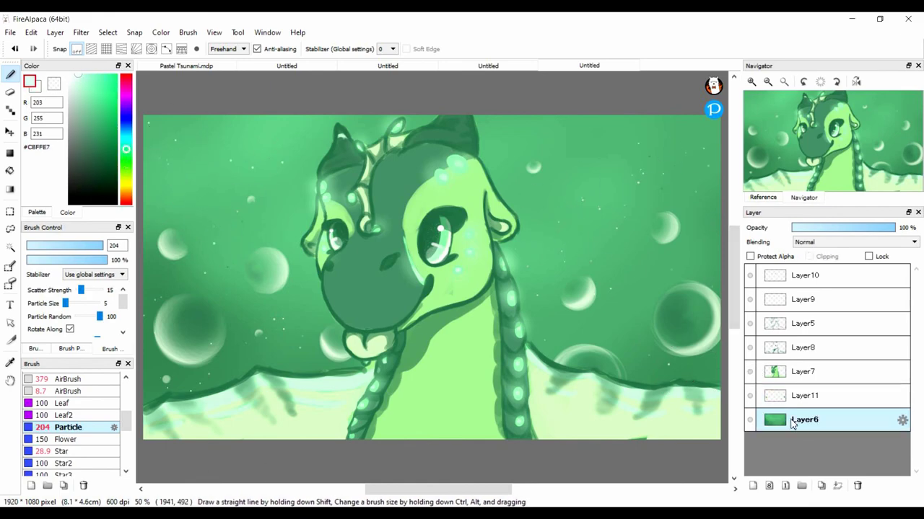
scroll(72, 426, down, 5)
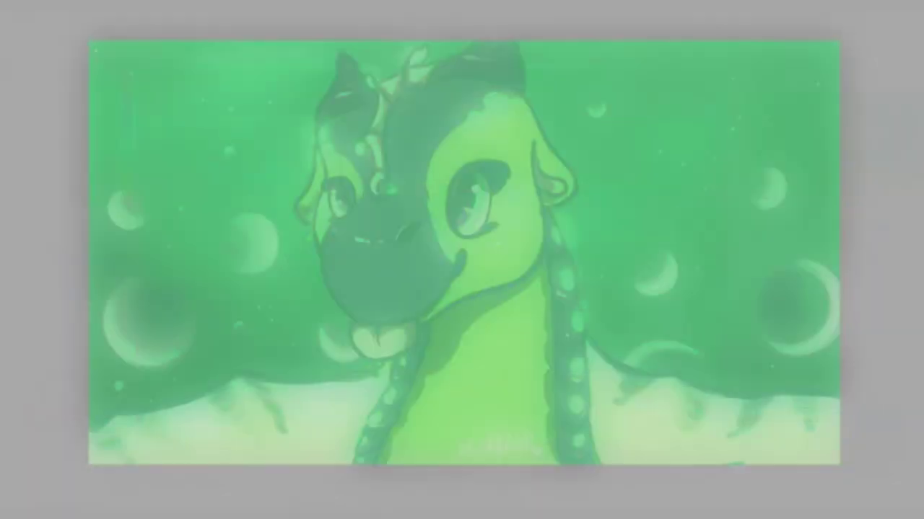